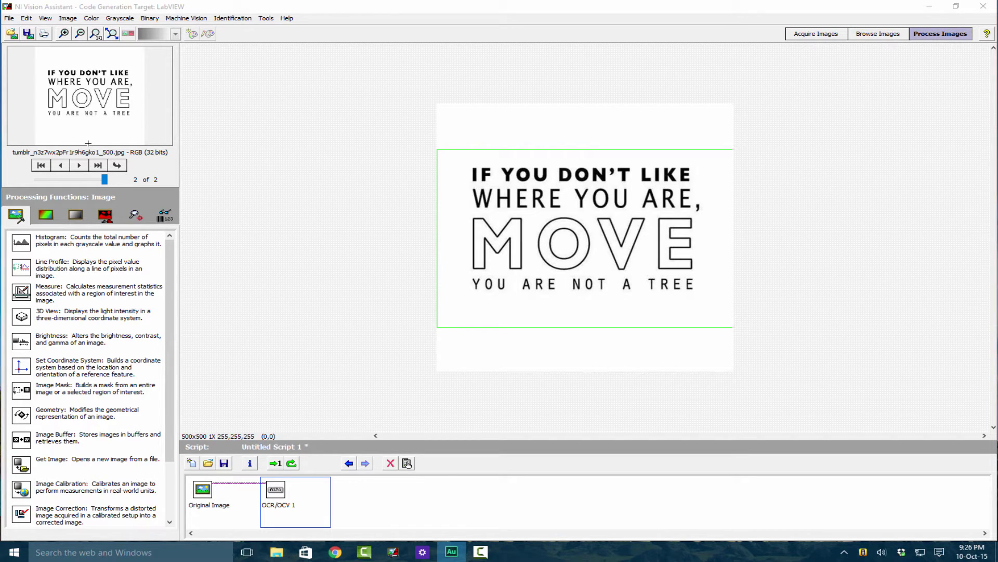
# Undo the OCR/OCV 1 step, leaving only Original Image in the script.
pyautogui.hotkey('ctrl', 'z')
# Add a Color Plane Extraction step using the RGB Green Plane.
pyautogui.click(91, 18)
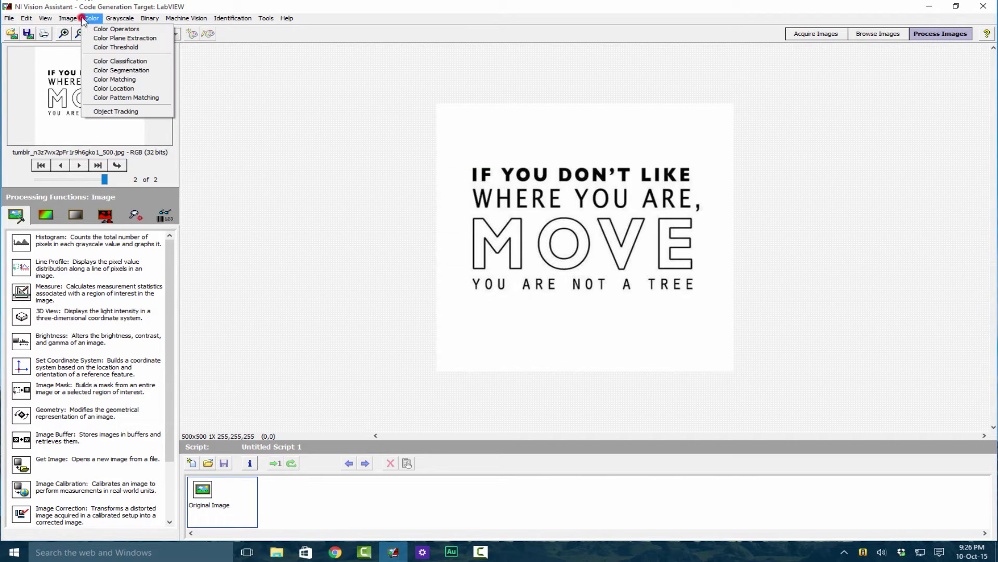
pyautogui.click(96, 38)
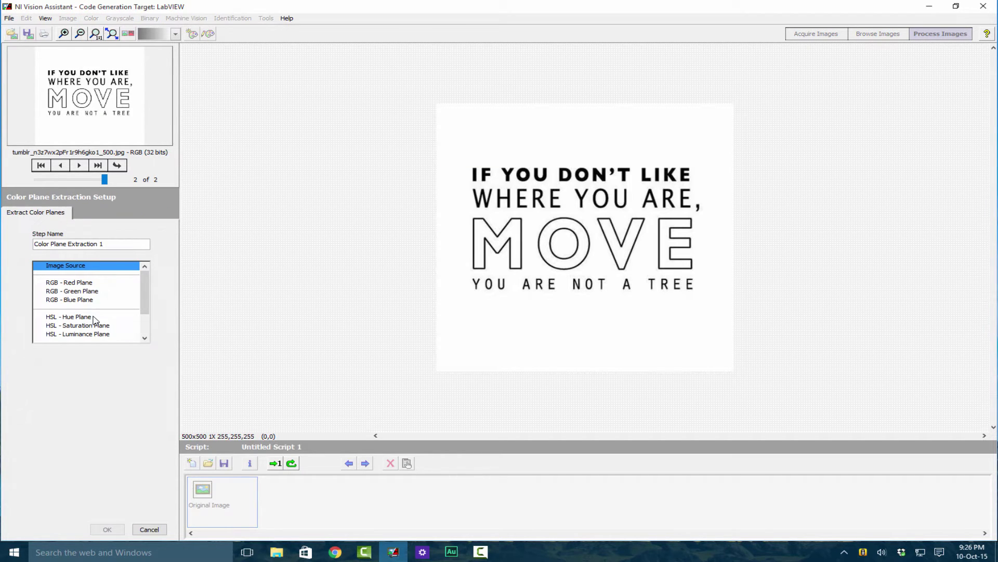
pyautogui.click(76, 300)
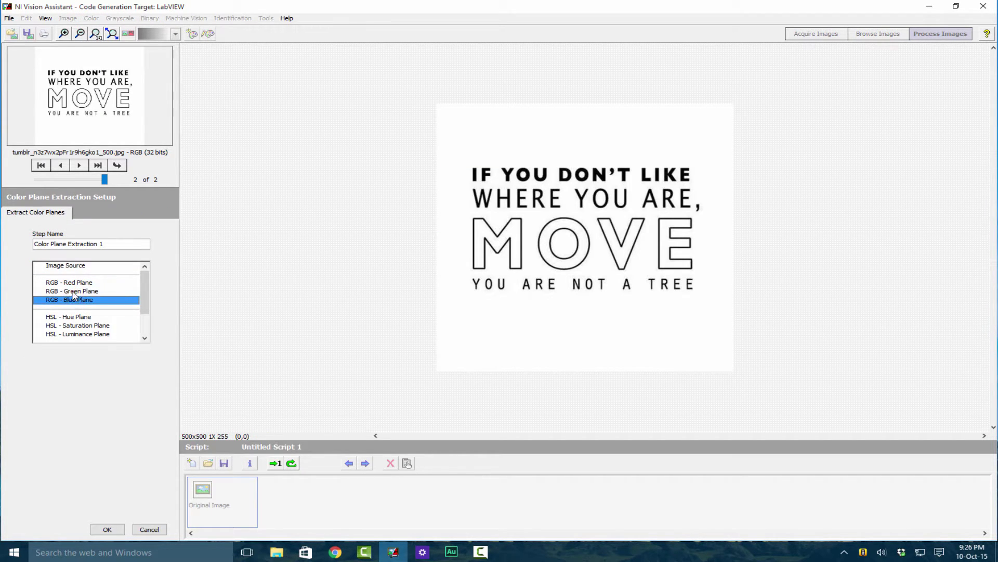
pyautogui.click(73, 282)
pyautogui.click(73, 291)
pyautogui.click(107, 529)
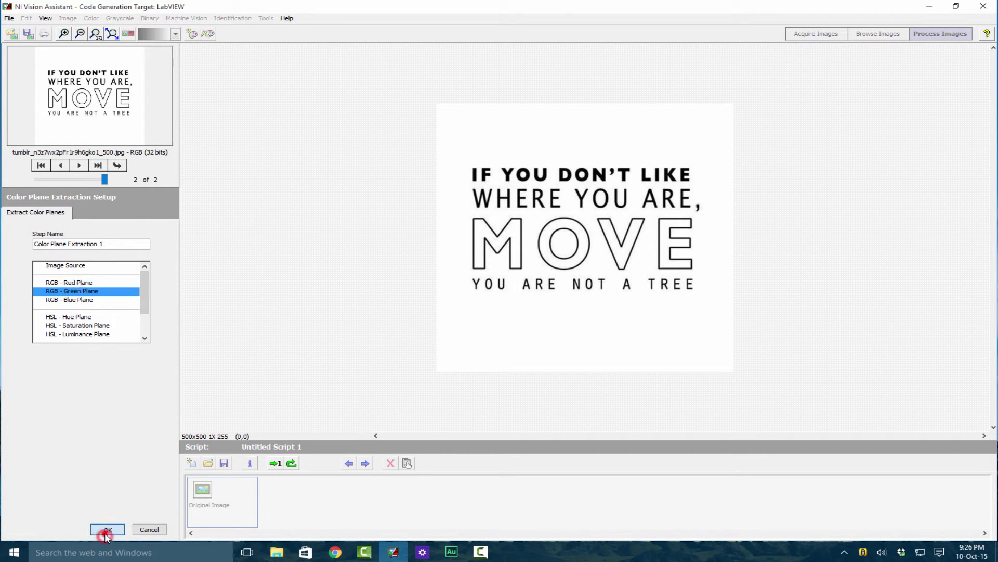
# Add an OCR/OCV step with a region drawn around all the quote text.
pyautogui.click(233, 17)
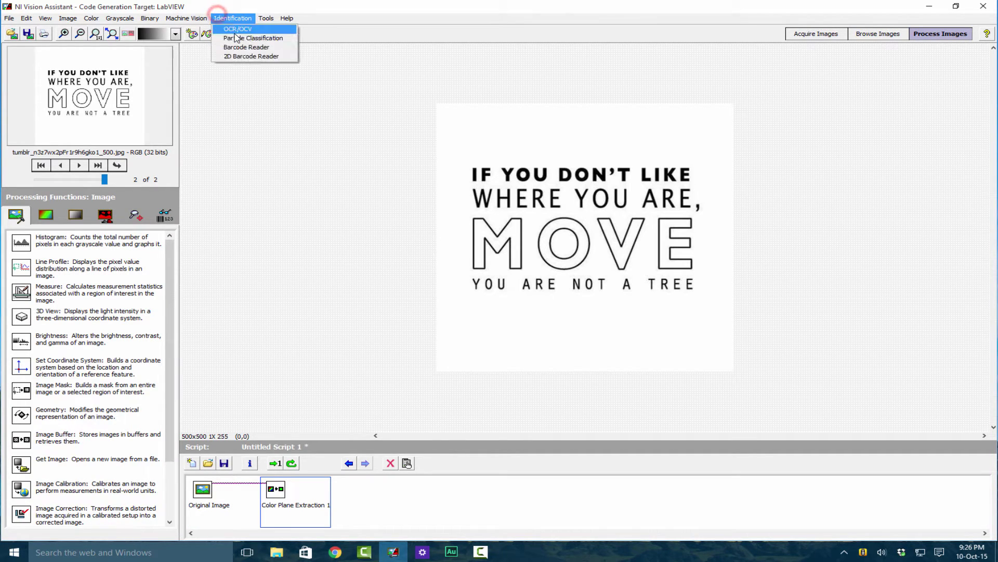
pyautogui.click(234, 32)
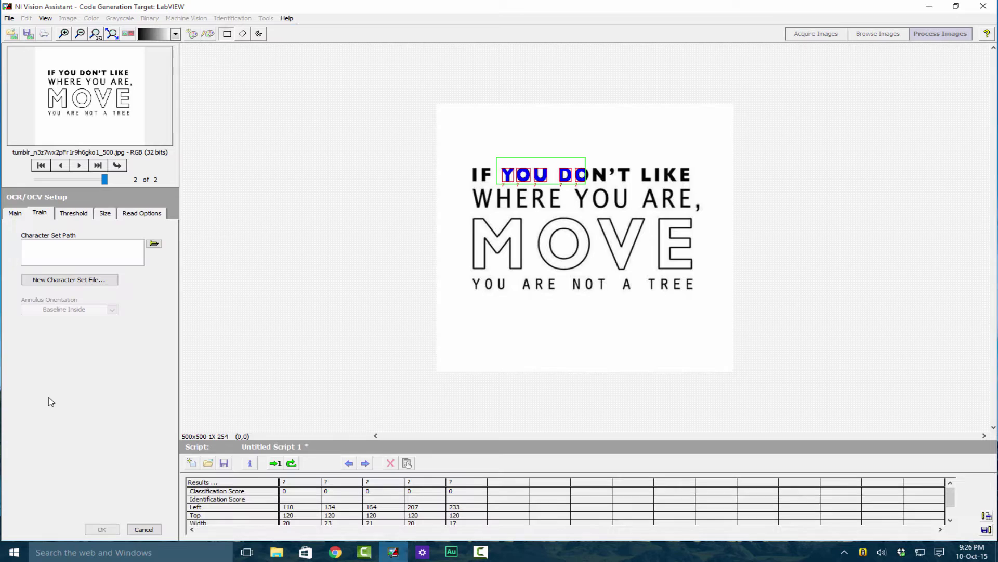
pyautogui.moveTo(458, 152); pyautogui.dragTo(727, 295)
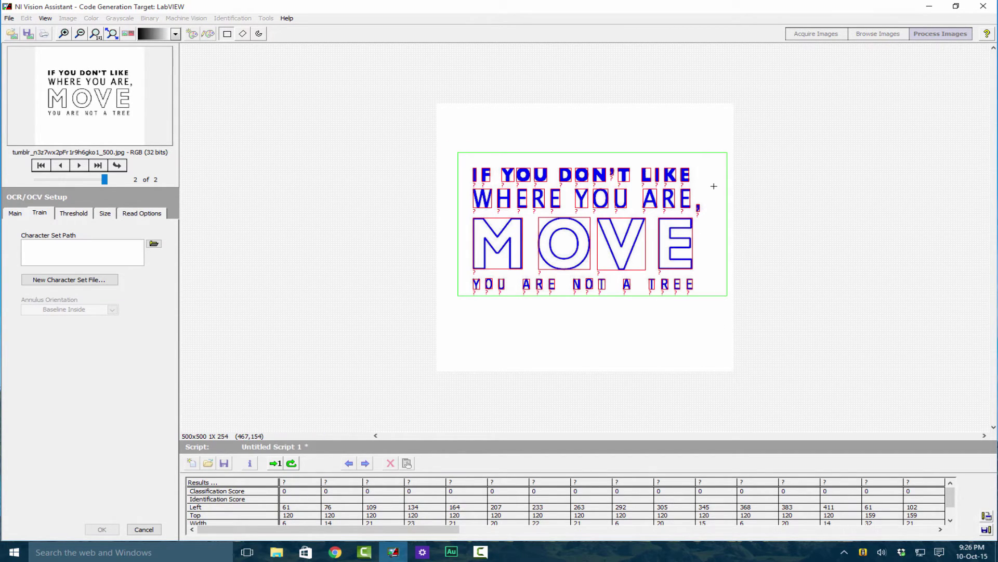
# Load the TEXT BROWN.abc character set into the OCR step.
pyautogui.click(154, 245)
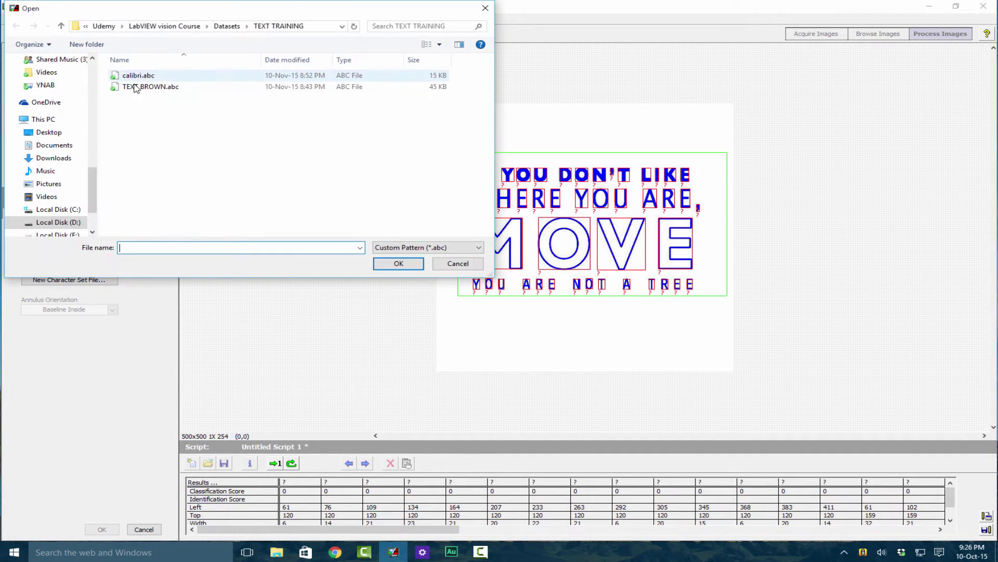
pyautogui.doubleClick(136, 87)
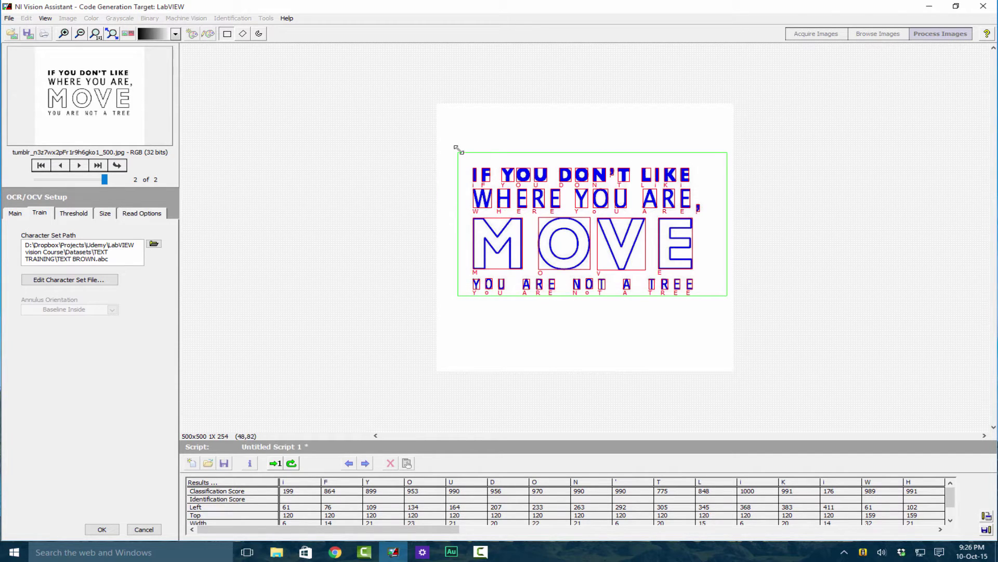
pyautogui.moveTo(455, 149)
# In the TEXT BROWN.abc training window, train the E of LIKE as E, then re-read the whole quote.
pyautogui.click(91, 281)
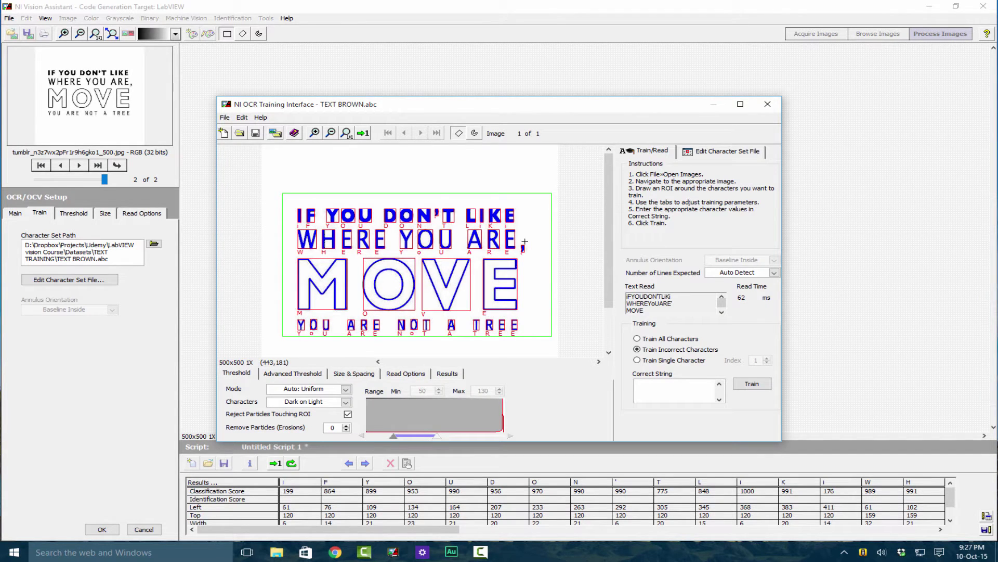
pyautogui.moveTo(504, 205); pyautogui.dragTo(522, 229)
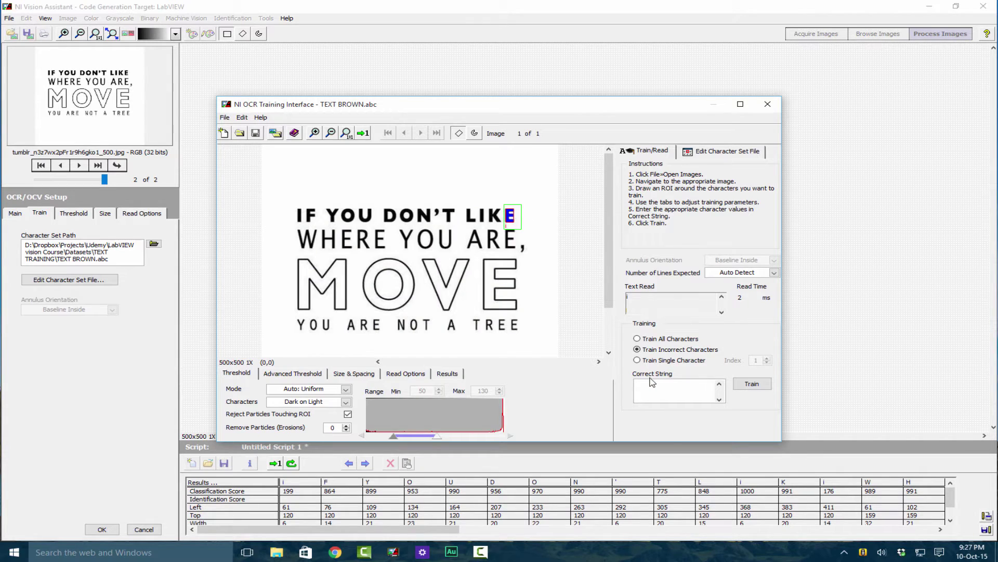
pyautogui.doubleClick(636, 298)
pyautogui.click(677, 397)
pyautogui.click(752, 384)
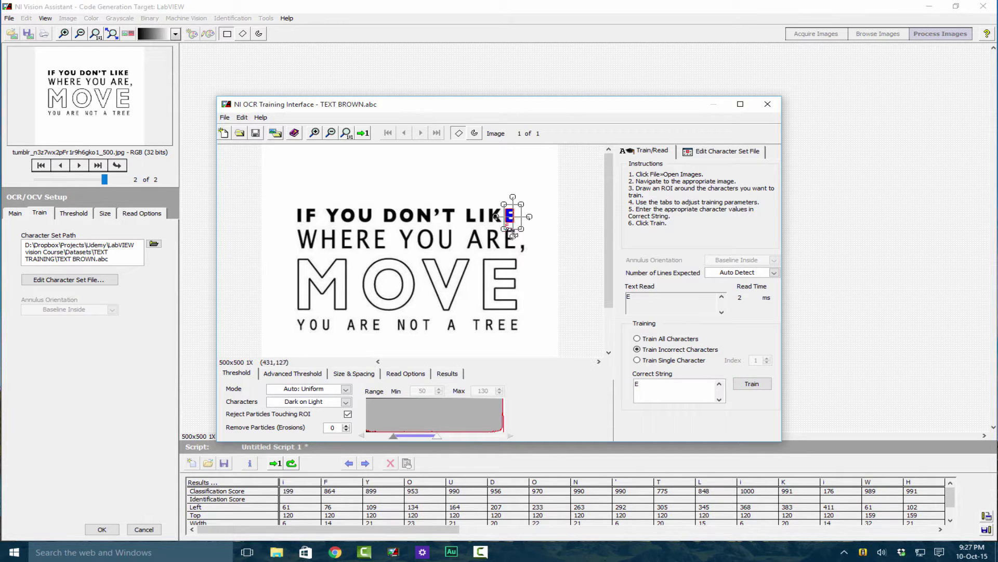
pyautogui.moveTo(288, 196); pyautogui.dragTo(531, 331)
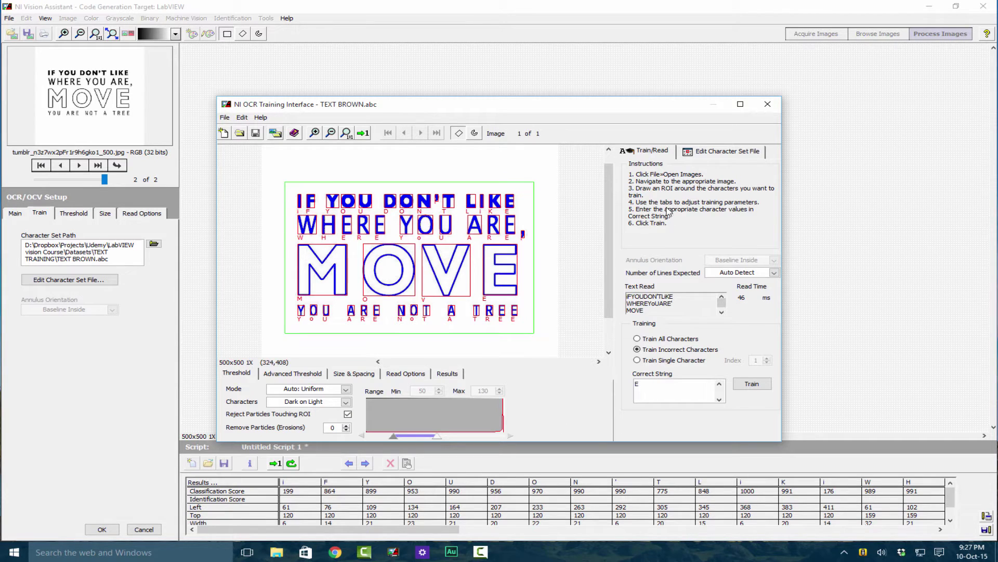
# Browse the trained character samples of classes E, F and G.
pyautogui.click(687, 150)
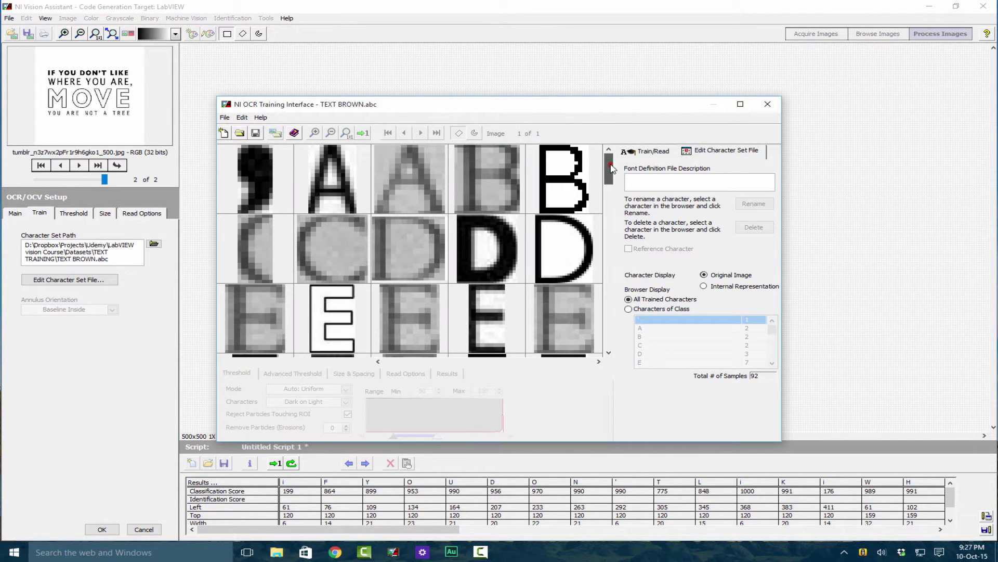
pyautogui.moveTo(610, 167); pyautogui.dragTo(615, 272)
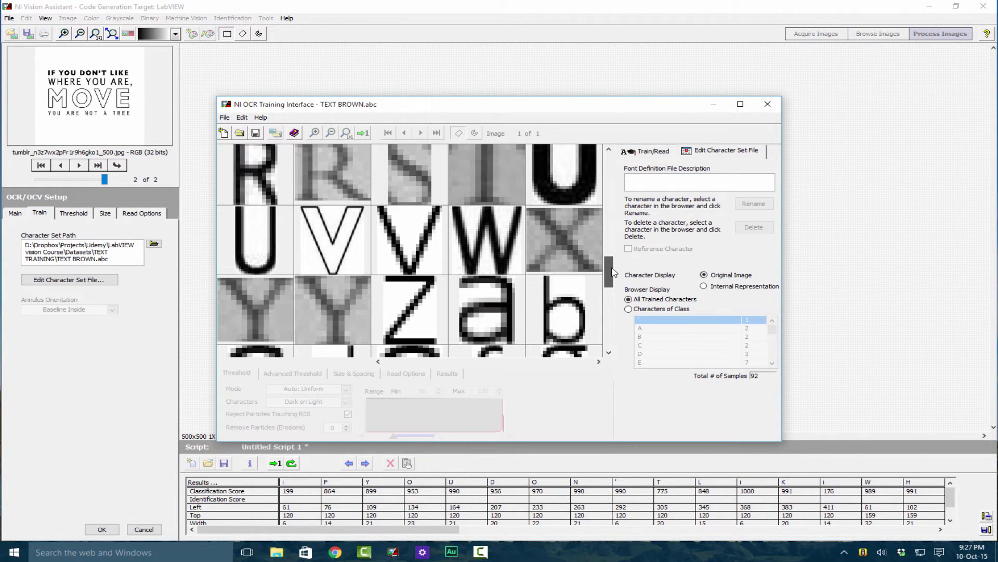
pyautogui.click(723, 362)
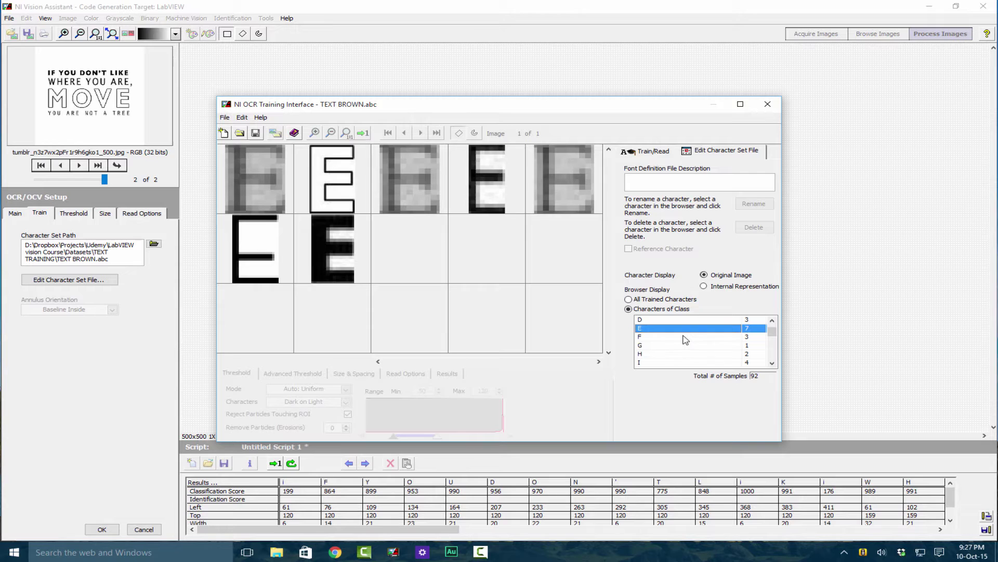
pyautogui.click(659, 336)
pyautogui.click(660, 344)
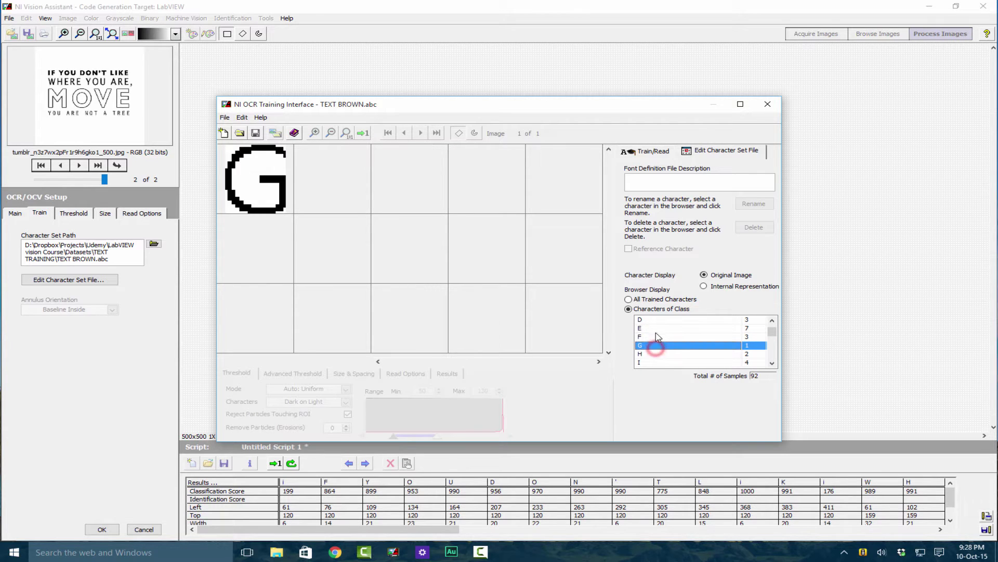
pyautogui.click(656, 330)
# Delete the dotted i sample from class I and save the character set.
pyautogui.click(645, 362)
pyautogui.click(502, 183)
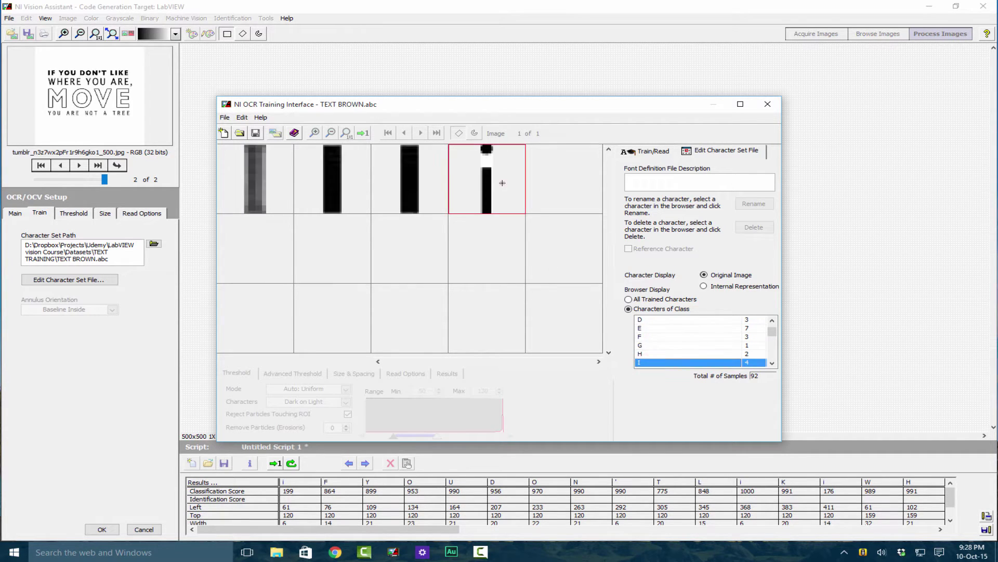
pyautogui.click(754, 227)
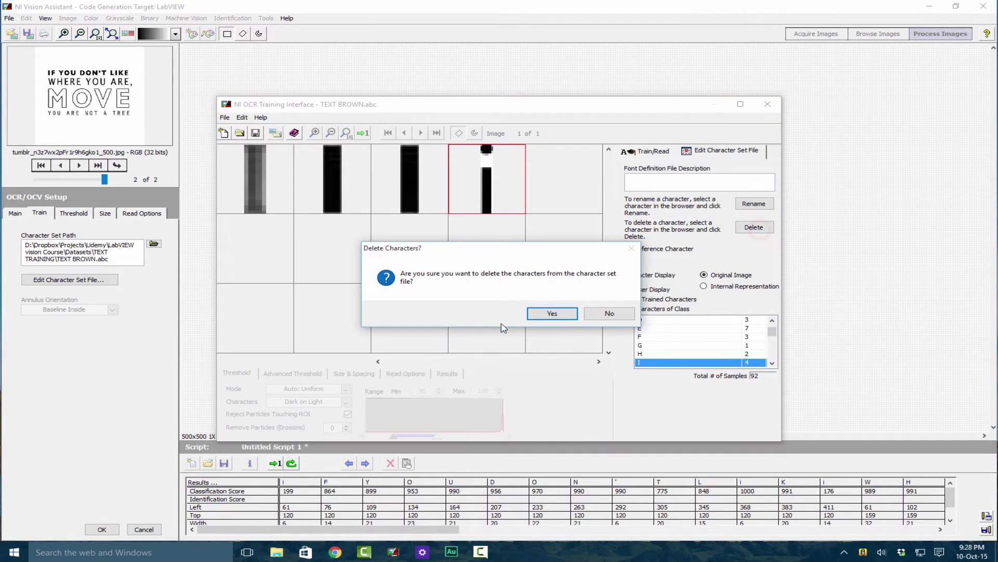
pyautogui.click(539, 314)
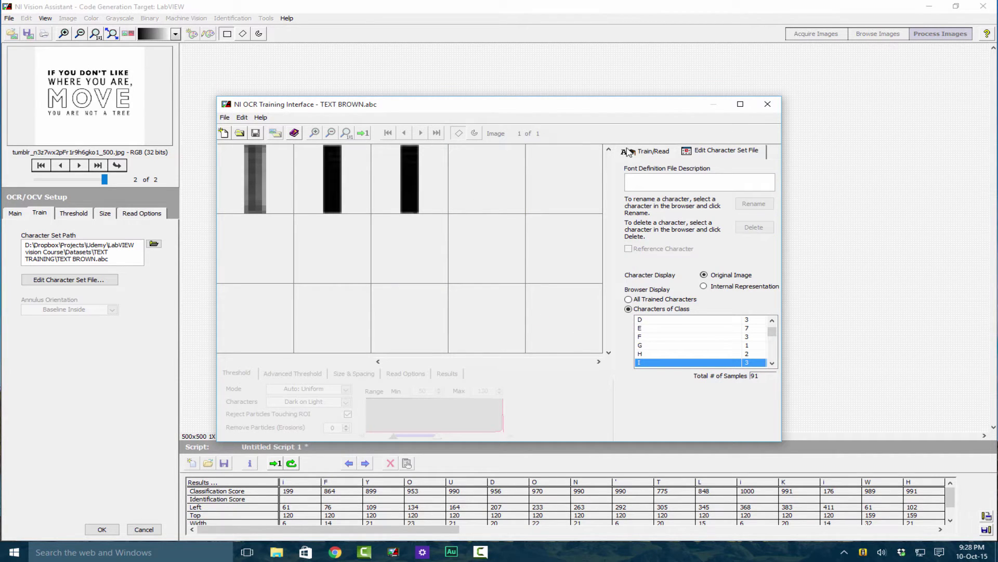
pyautogui.click(646, 150)
pyautogui.click(257, 136)
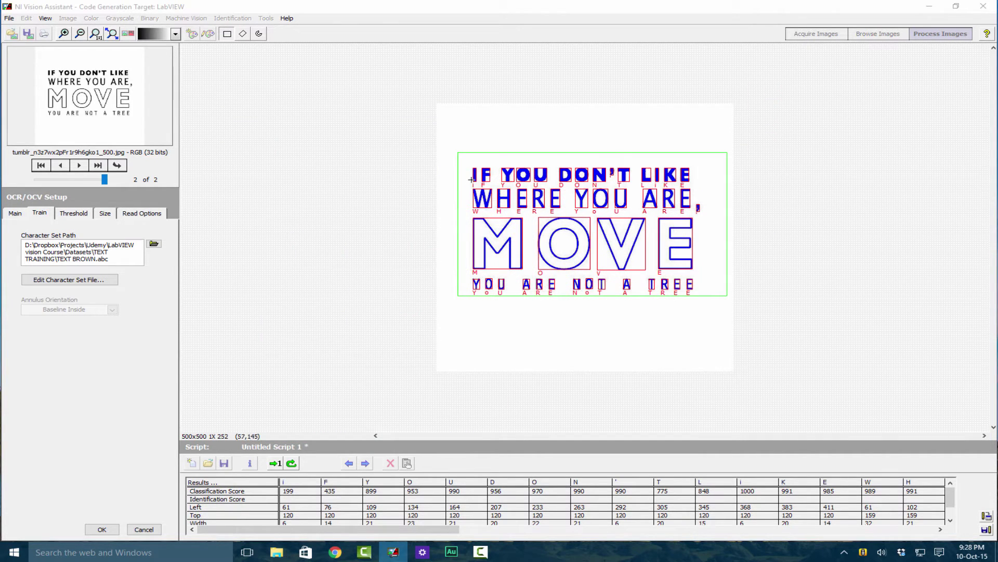
# Redraw the OCR region around the MOVE quote, review the setup tabs, and add the step.
pyautogui.moveTo(470, 158); pyautogui.dragTo(727, 311)
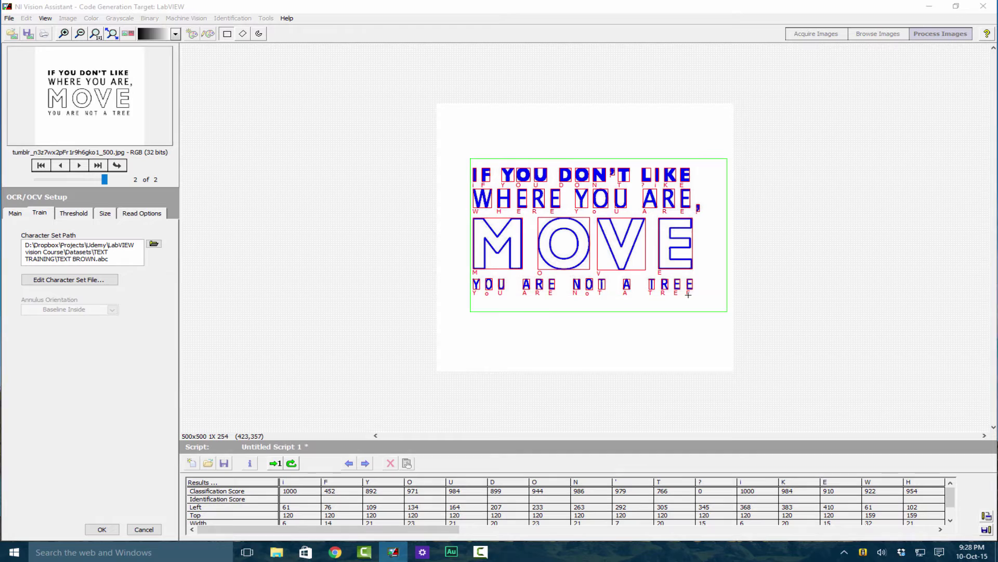
pyautogui.click(73, 212)
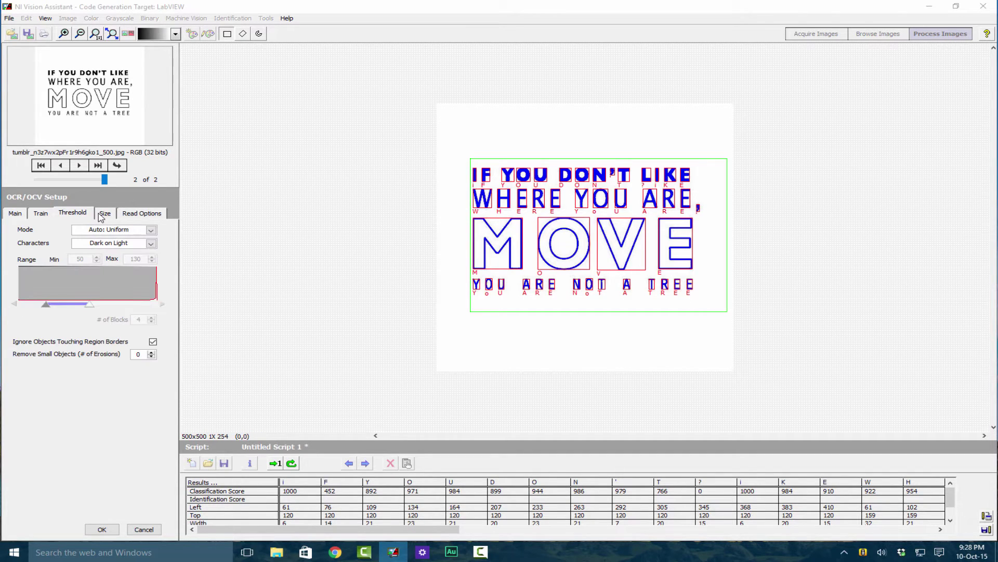
pyautogui.click(104, 214)
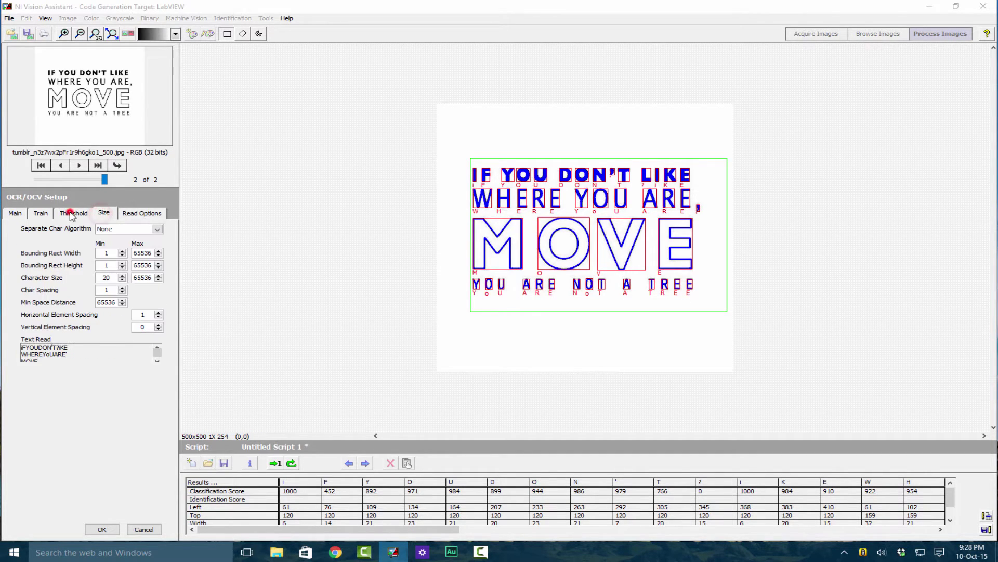
pyautogui.click(74, 213)
pyautogui.click(104, 212)
pyautogui.click(141, 214)
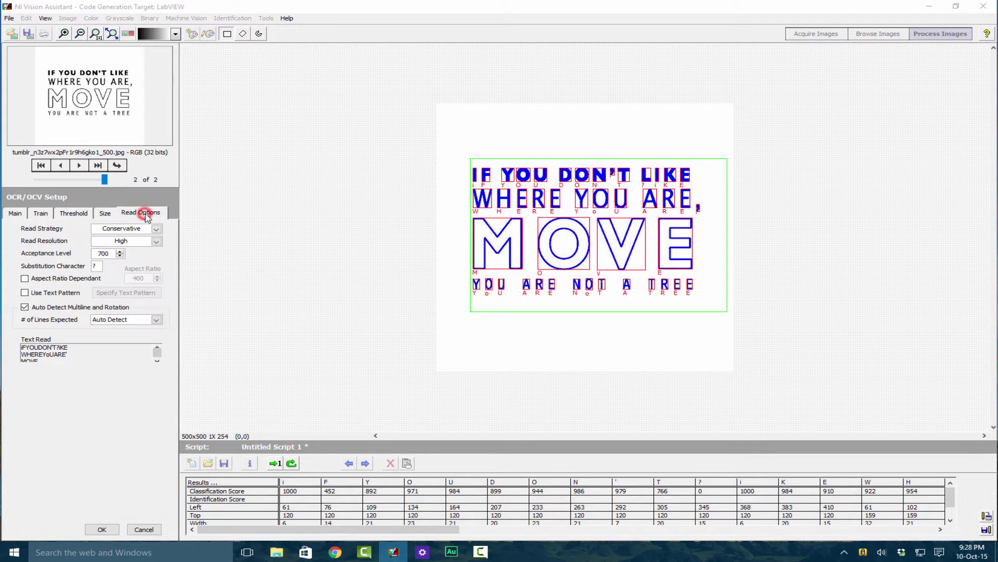
pyautogui.click(40, 213)
pyautogui.click(102, 529)
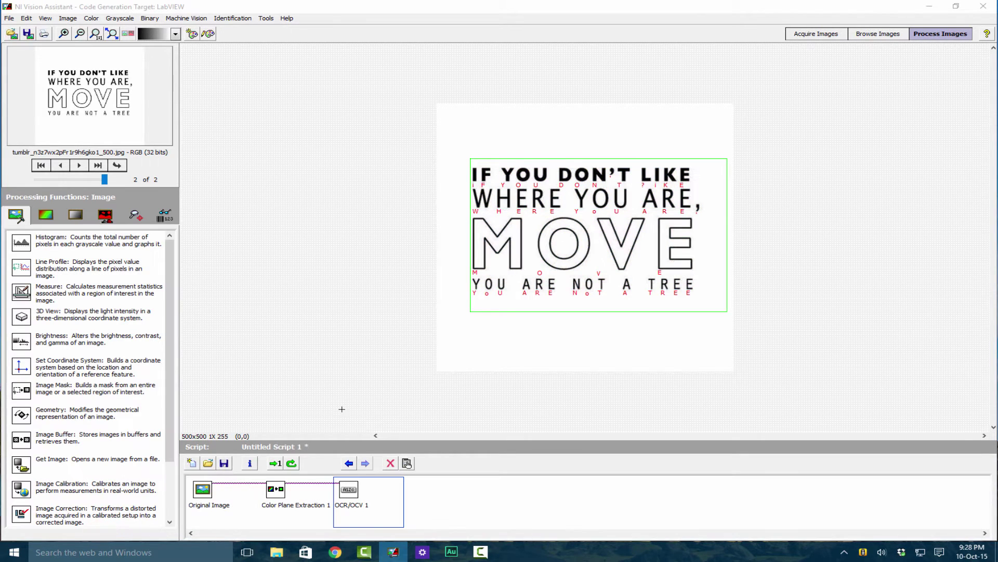
# Reopen OCR/OCV 1 and set its threshold mode to Local: BG Correction.
pyautogui.doubleClick(349, 490)
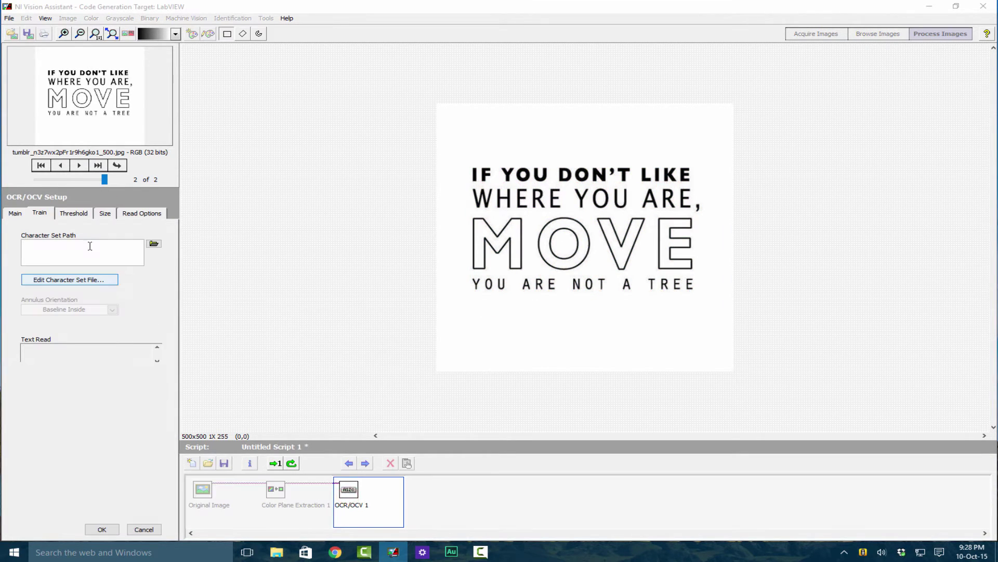
pyautogui.moveTo(27, 347); pyautogui.dragTo(47, 359)
pyautogui.click(50, 354)
pyautogui.click(71, 214)
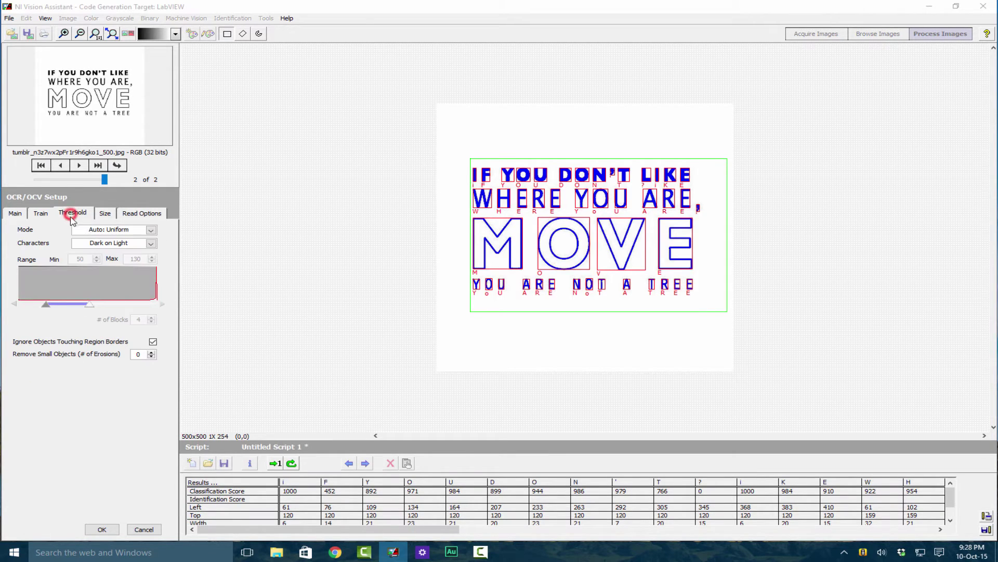
pyautogui.click(102, 230)
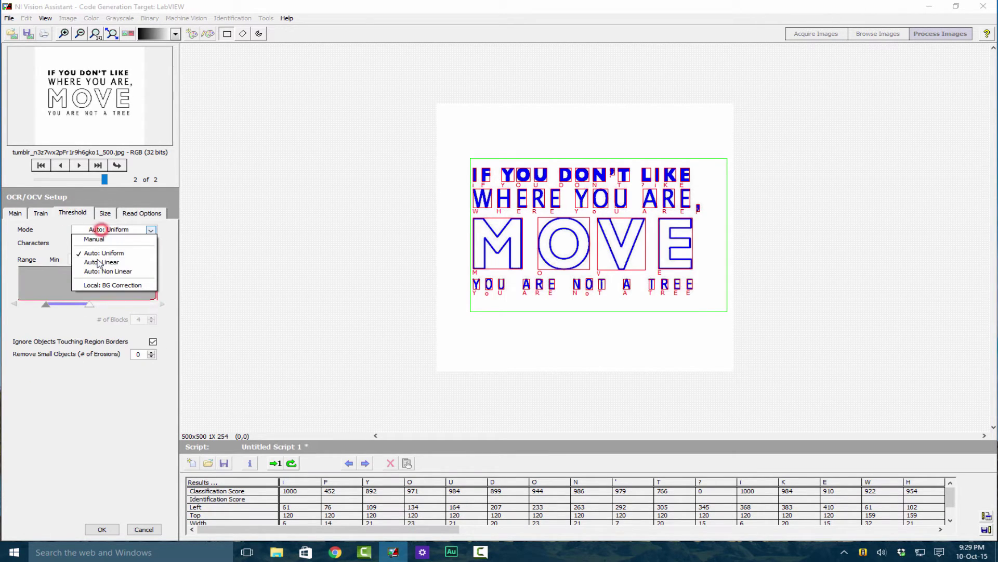
pyautogui.click(106, 285)
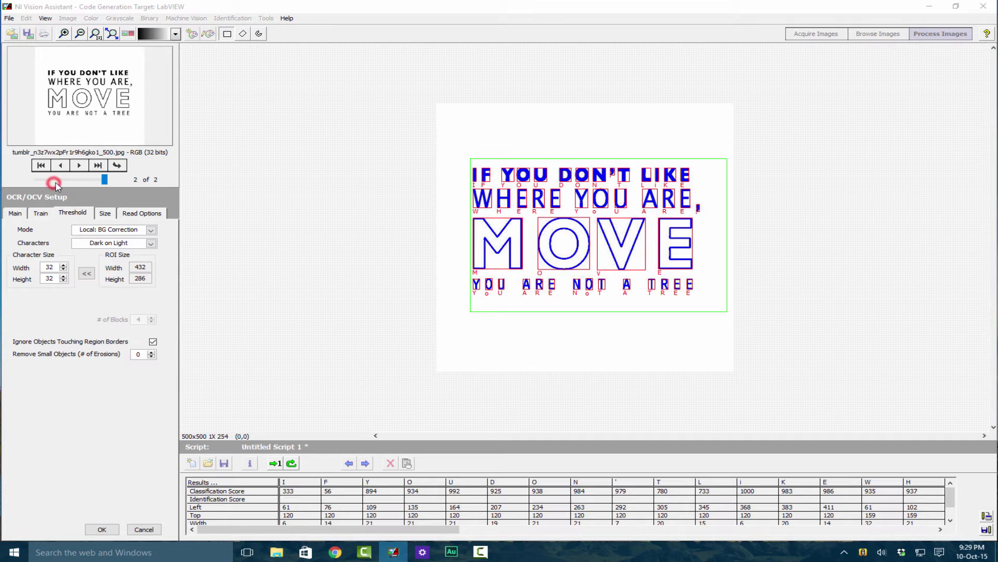
pyautogui.moveTo(106, 180); pyautogui.dragTo(37, 180)
# On the Ralph Lauren image, draw a region around the quote and open TEXT BROWN.abc for training.
pyautogui.click(117, 165)
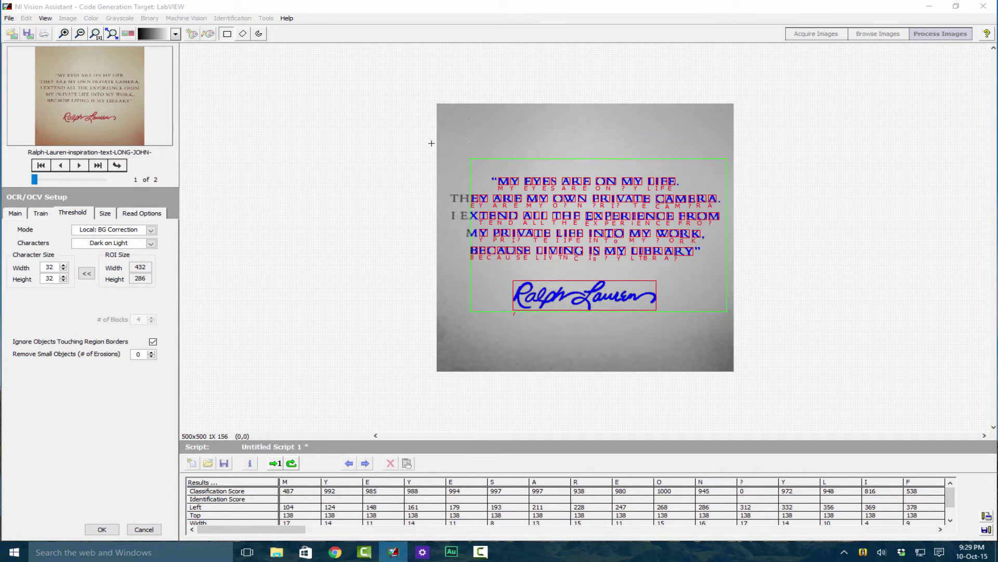
pyautogui.moveTo(443, 151)
pyautogui.mouseDown()
pyautogui.moveTo(637, 297)
pyautogui.moveTo(732, 270)
pyautogui.mouseUp()
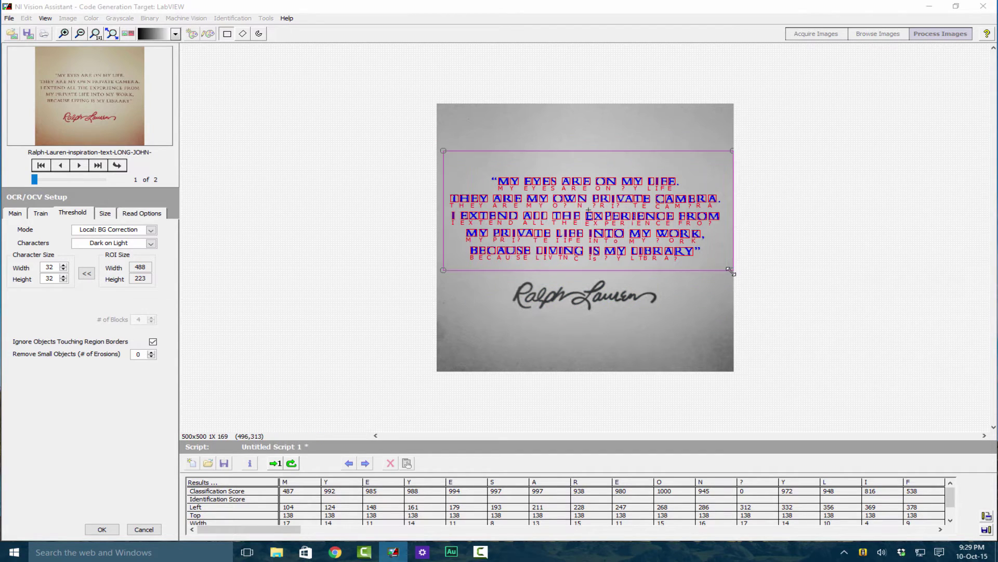
pyautogui.click(579, 276)
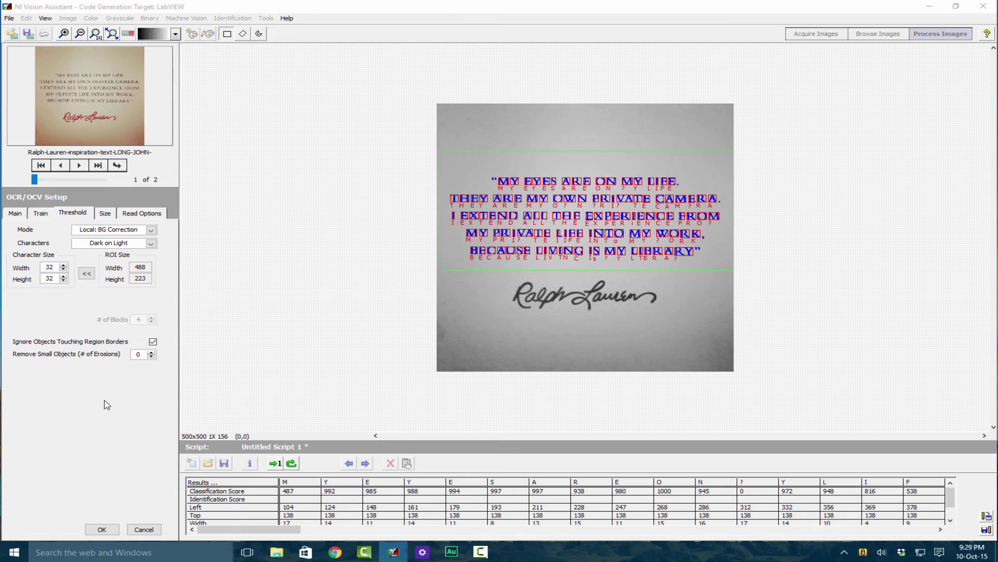
pyautogui.click(112, 211)
pyautogui.click(83, 280)
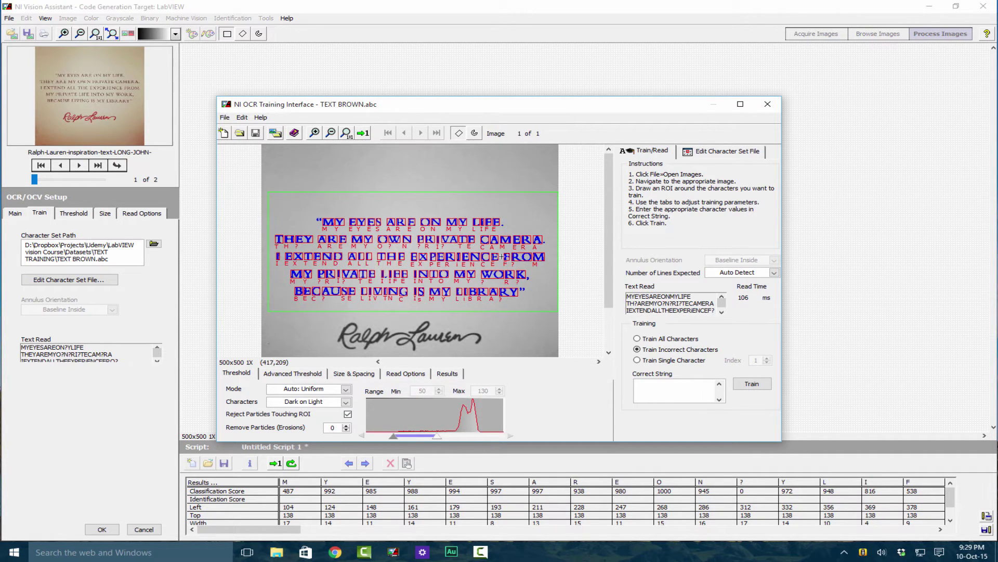
# Redraw the training region around FROM and review its advanced threshold and size & spacing settings.
pyautogui.click(299, 232)
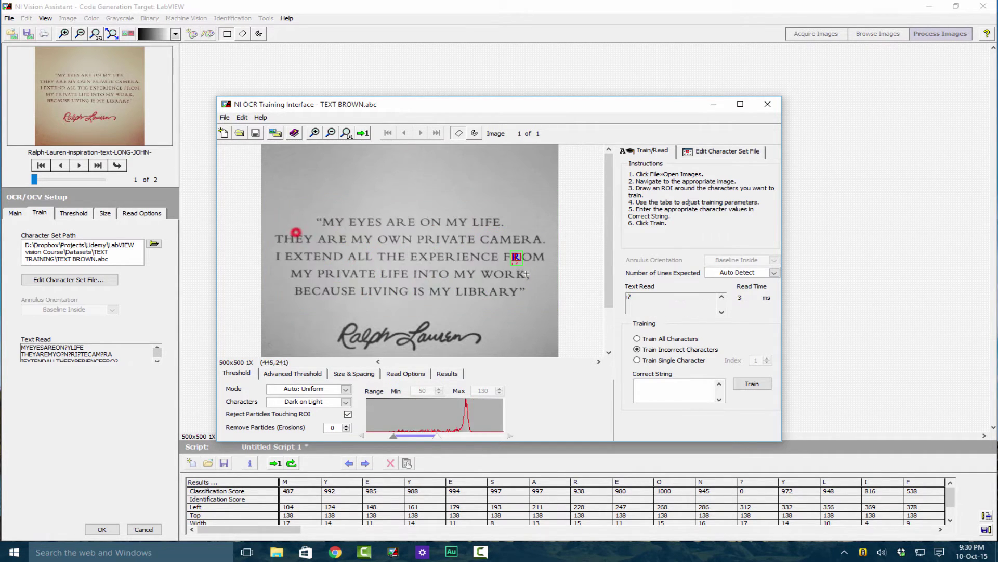
pyautogui.moveTo(511, 251); pyautogui.dragTo(522, 264)
pyautogui.click(306, 376)
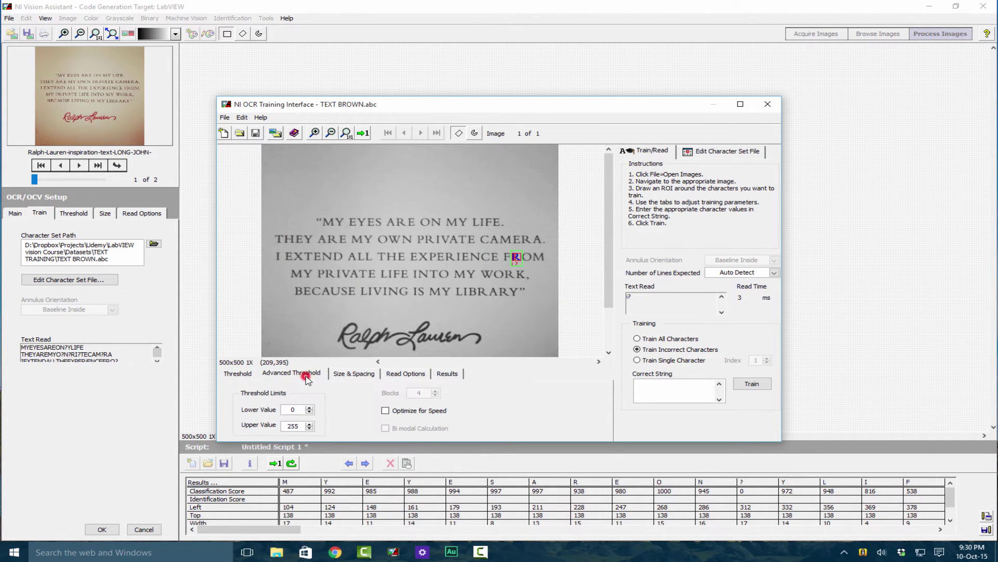
pyautogui.click(345, 375)
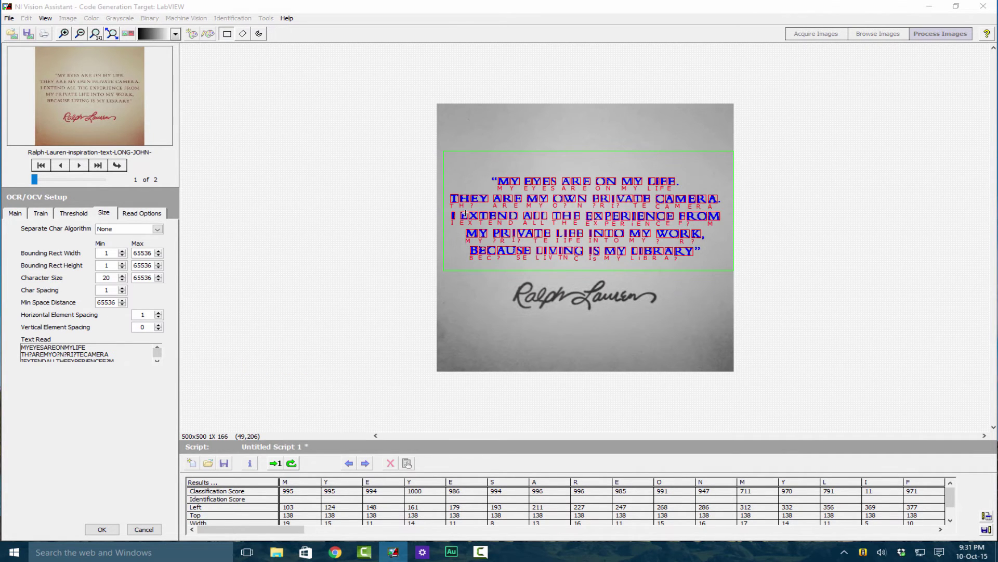
# Keep characters Dark on Light and set threshold mode to Auto: Linear after trying Auto: Non Linear.
pyautogui.click(78, 214)
pyautogui.click(95, 243)
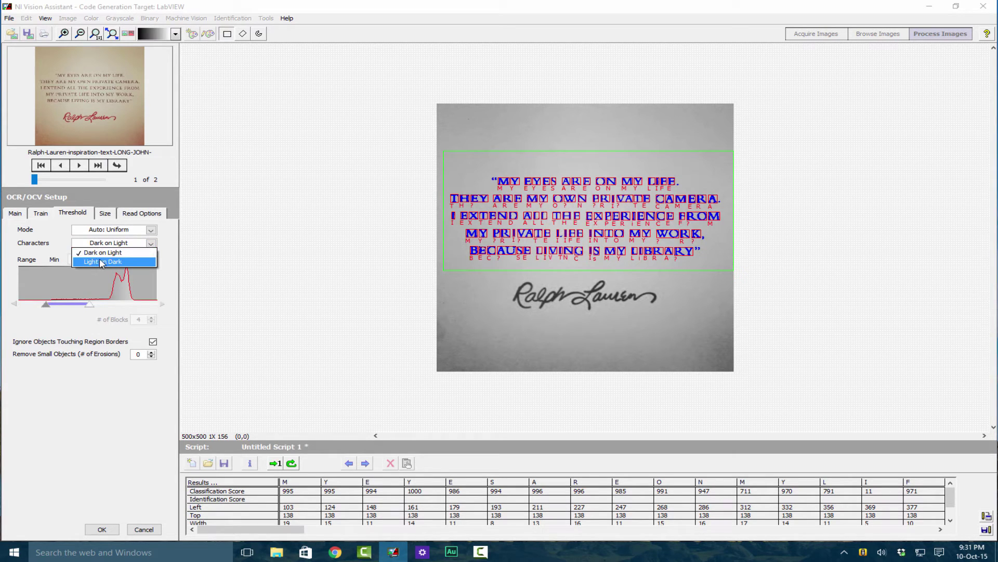
pyautogui.click(102, 253)
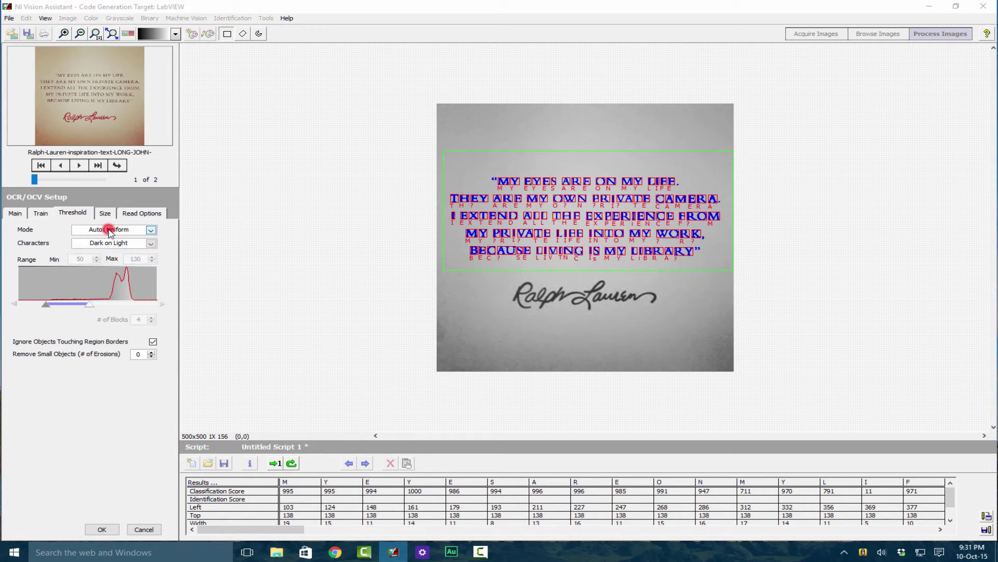
pyautogui.click(109, 229)
pyautogui.click(108, 271)
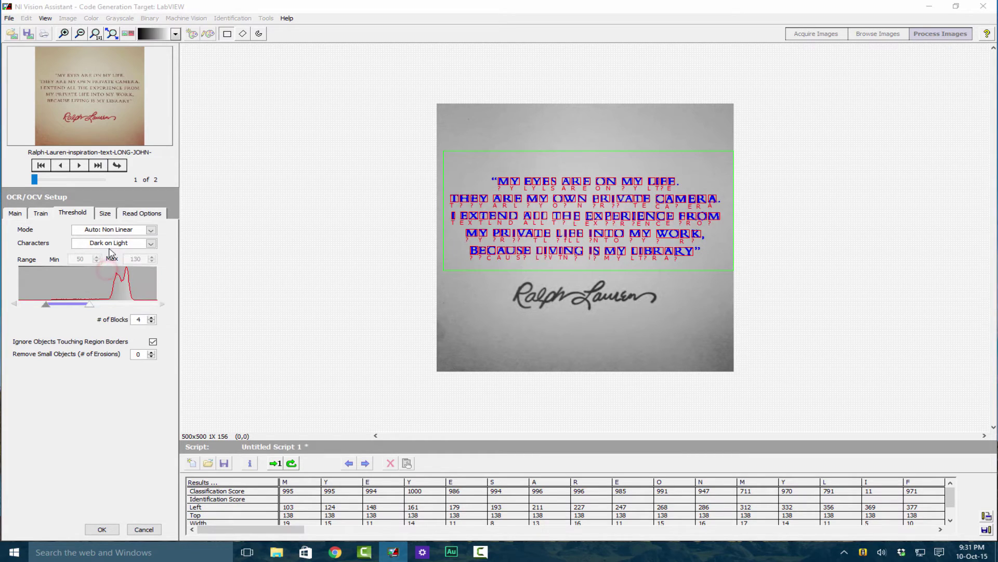
pyautogui.click(112, 229)
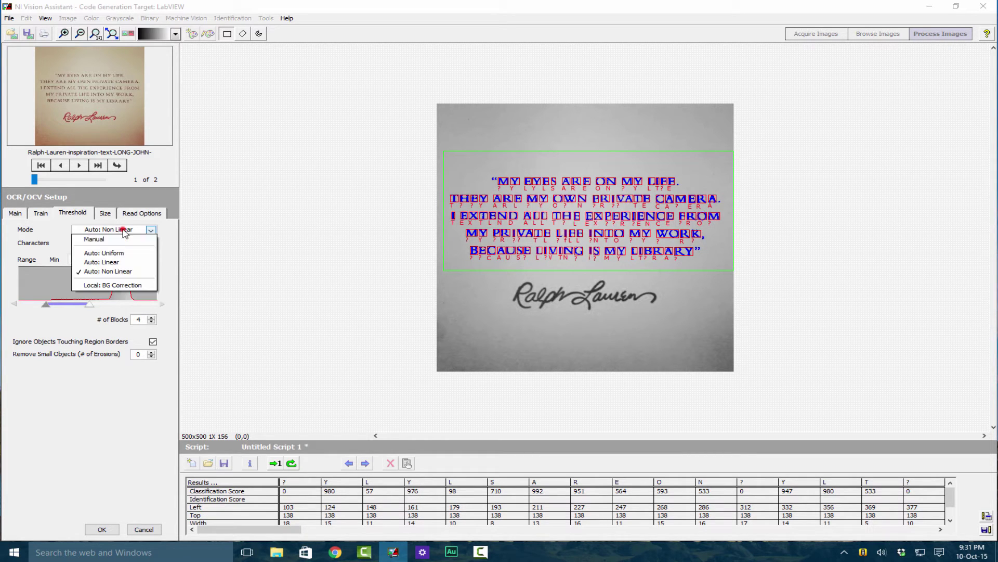
pyautogui.click(113, 260)
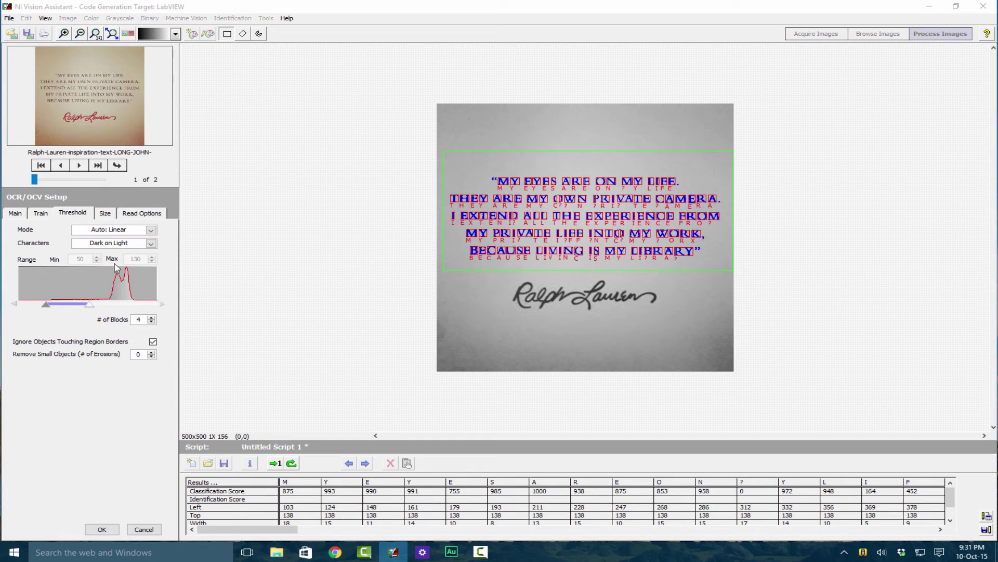
# Reopen the training window and set its thresholding mode to Auto: Linear.
pyautogui.click(42, 214)
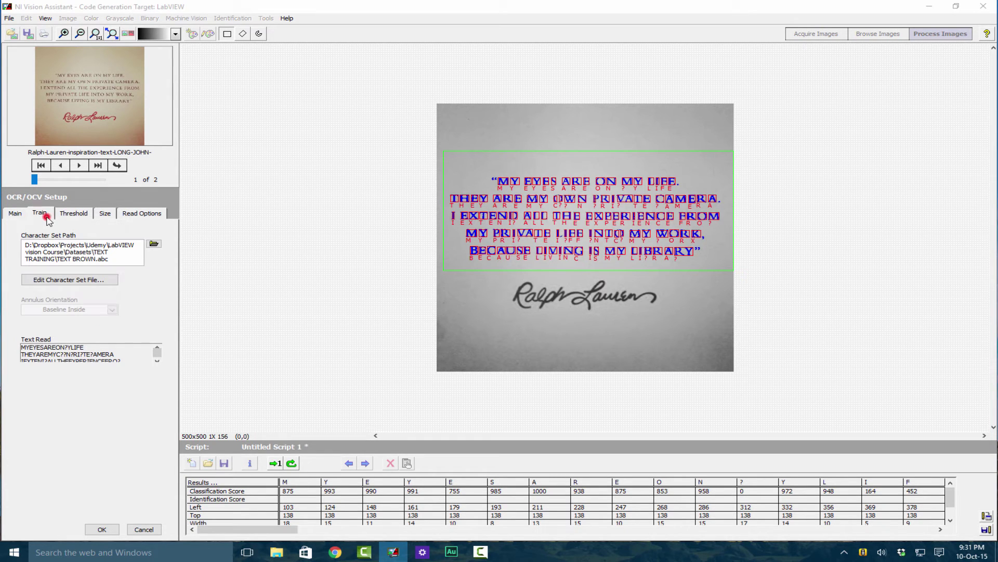
pyautogui.click(104, 280)
pyautogui.click(307, 374)
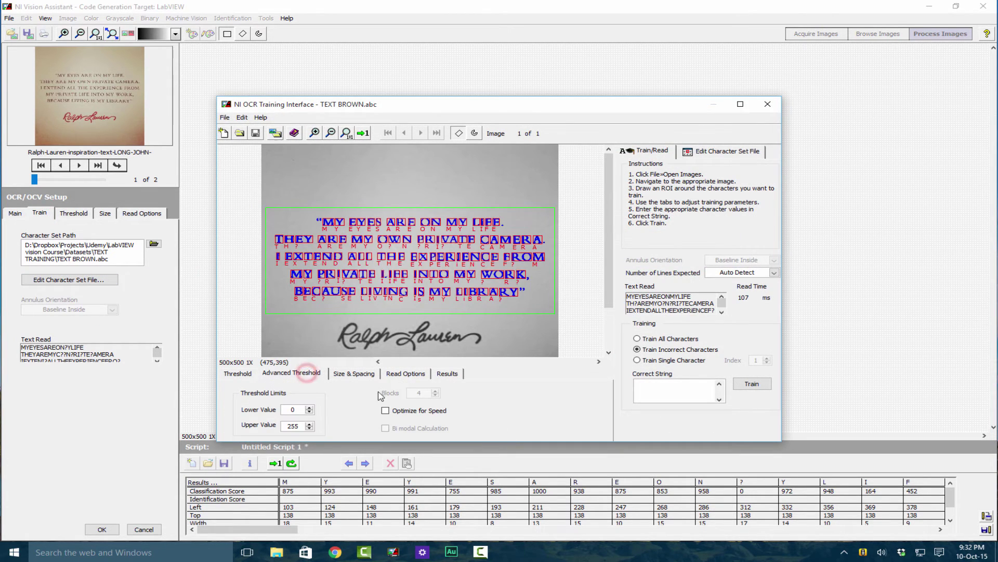
pyautogui.click(261, 374)
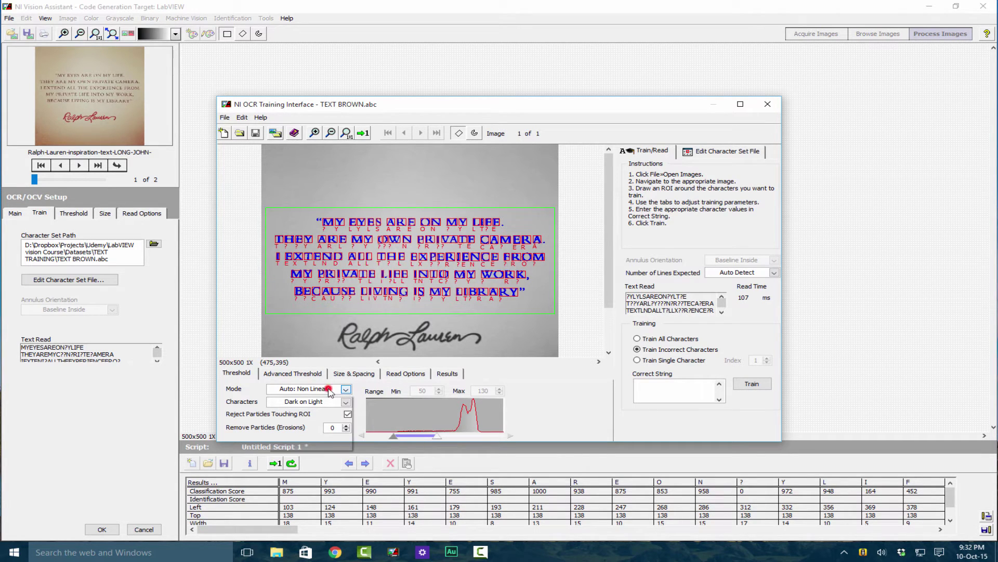
pyautogui.click(345, 389)
pyautogui.click(304, 410)
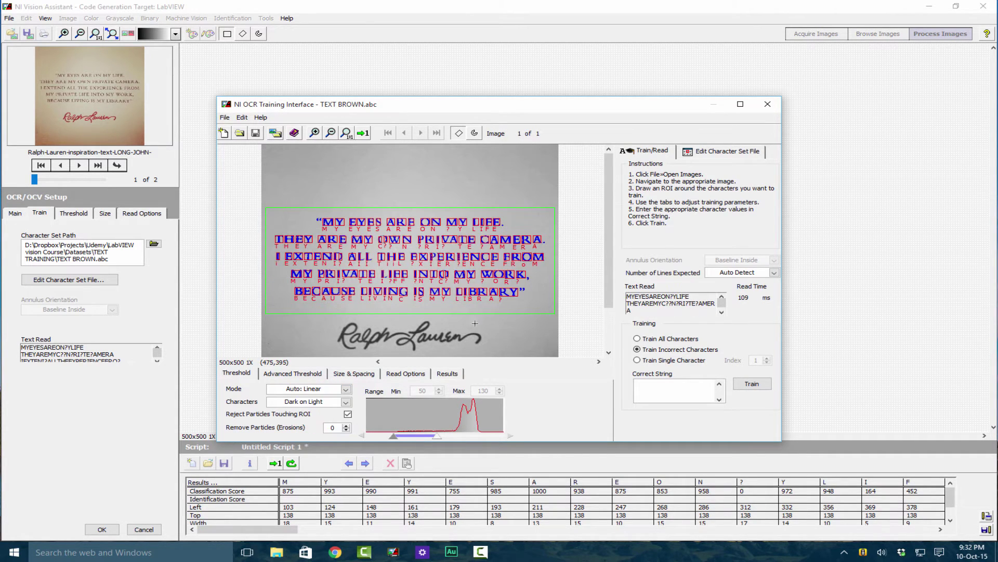
# Train the word WORK. as WORK, then re-read the whole quote.
pyautogui.moveTo(477, 267); pyautogui.dragTo(541, 288)
pyautogui.click(654, 386)
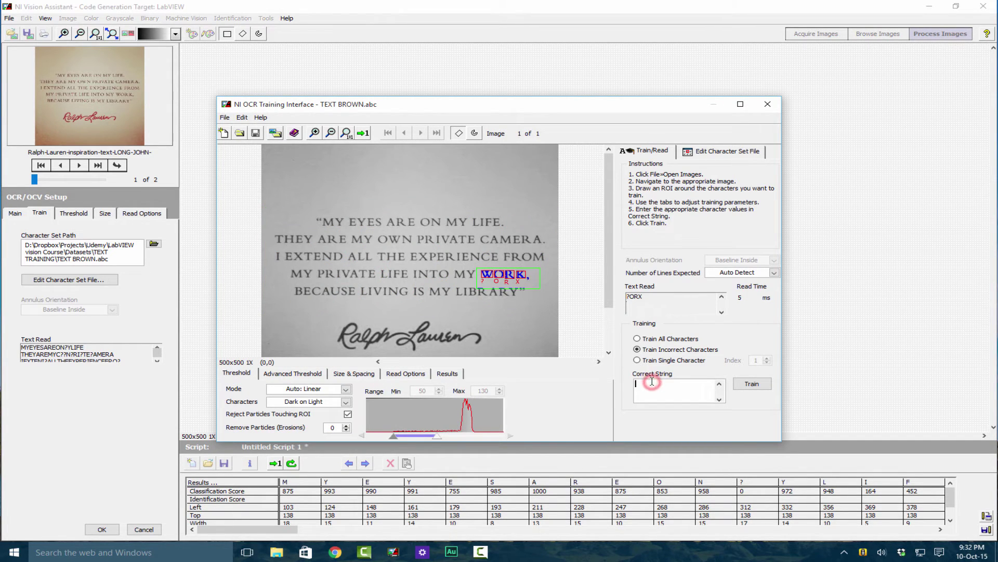
pyautogui.write('WORK')
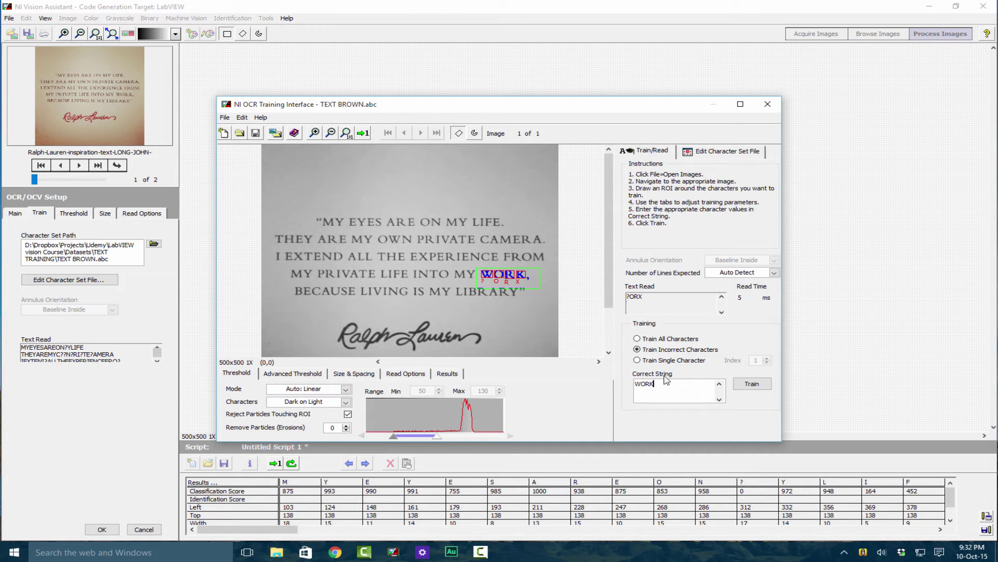
pyautogui.click(752, 383)
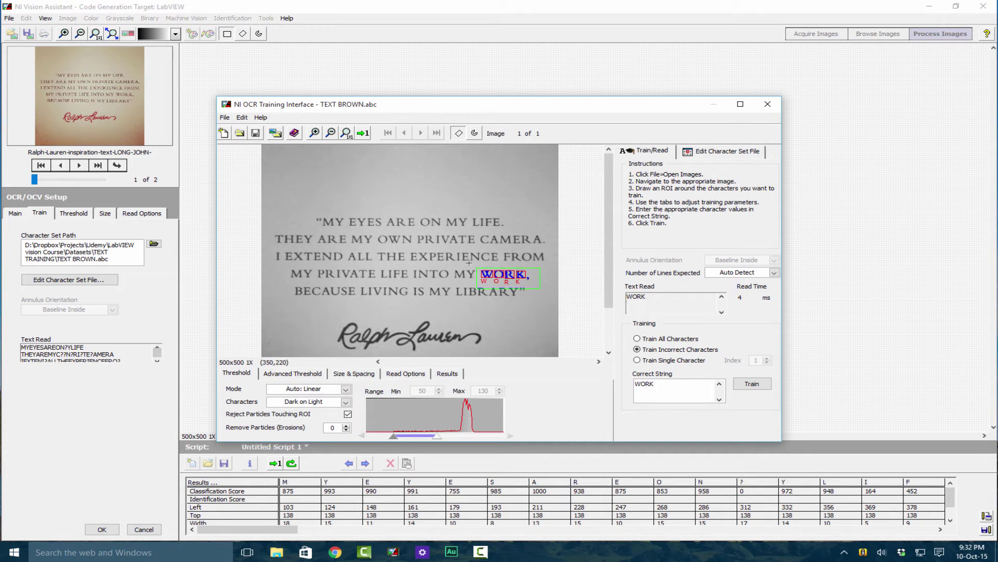
pyautogui.moveTo(265, 212); pyautogui.dragTo(554, 301)
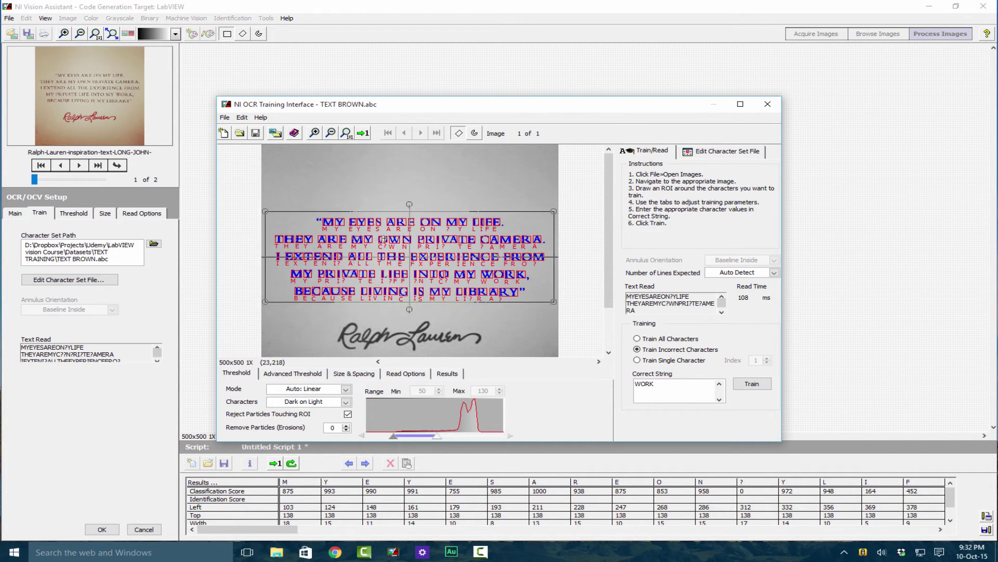
# Save changes to TEXT BROWN.abc, close the OCR training window, and exit Vision Assistant.
pyautogui.click(769, 104)
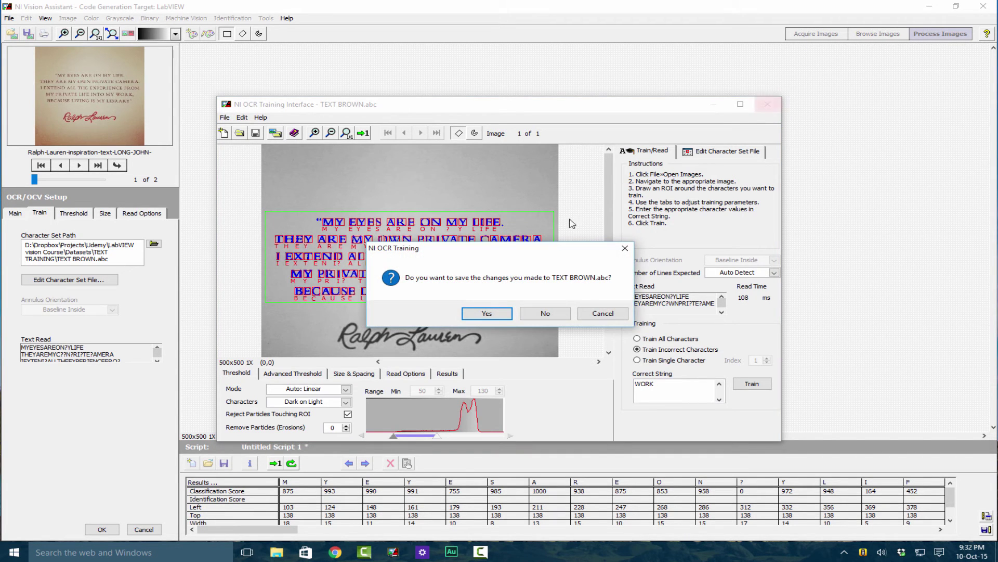
pyautogui.click(501, 312)
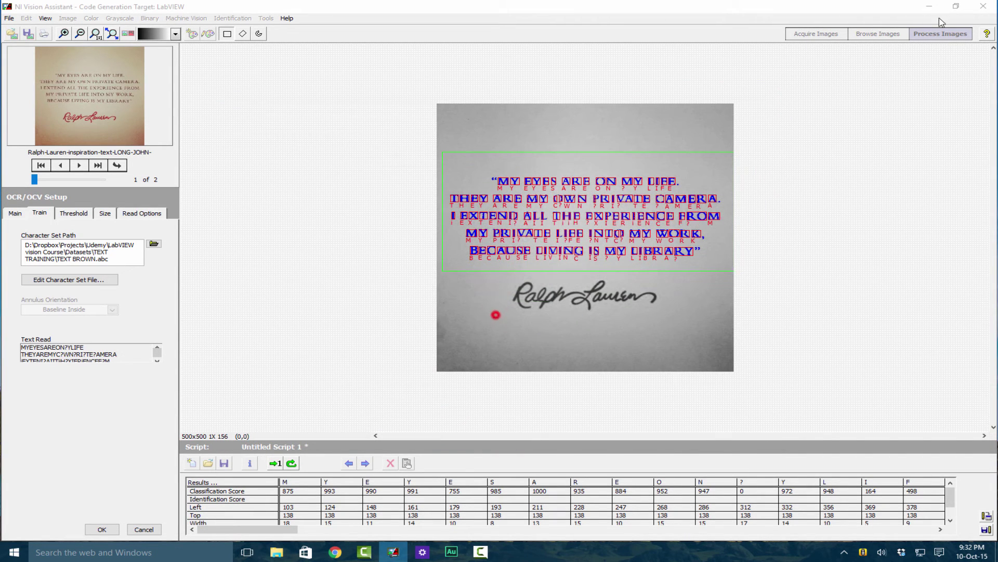
pyautogui.click(974, 12)
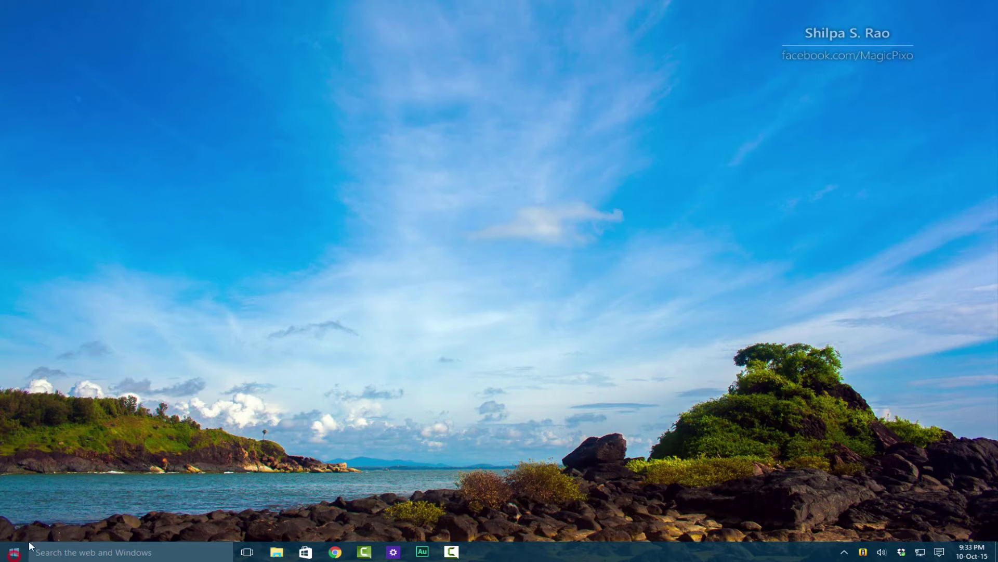
pyautogui.click(14, 552)
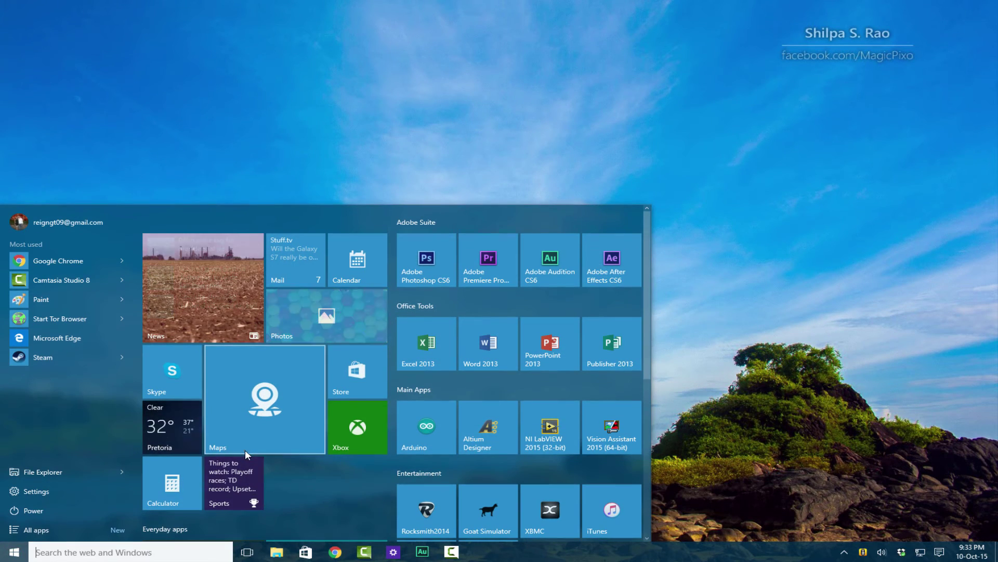
# Launch LabVIEW 2015 and open the NI Example Finder from Help.
pyautogui.click(542, 417)
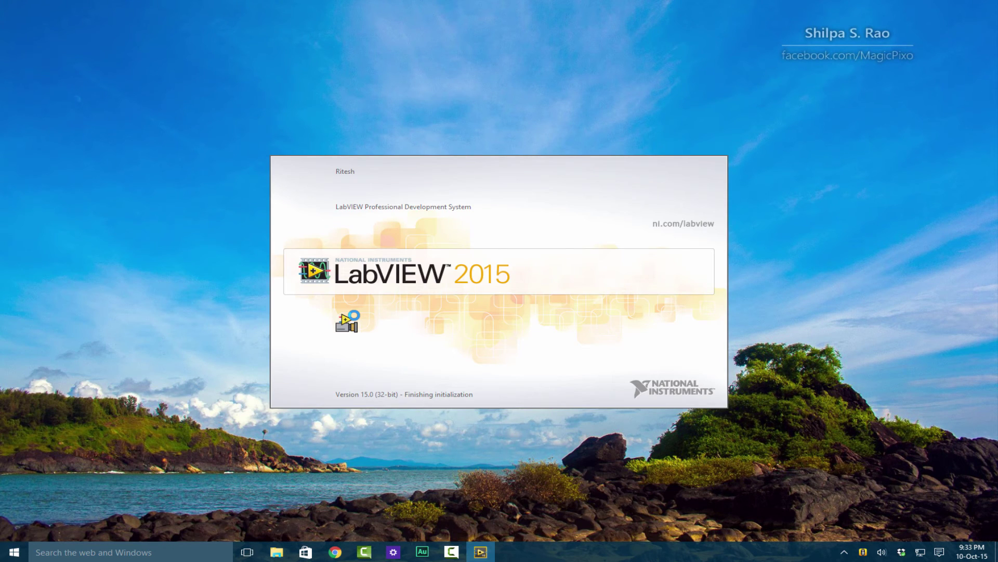
pyautogui.click(364, 148)
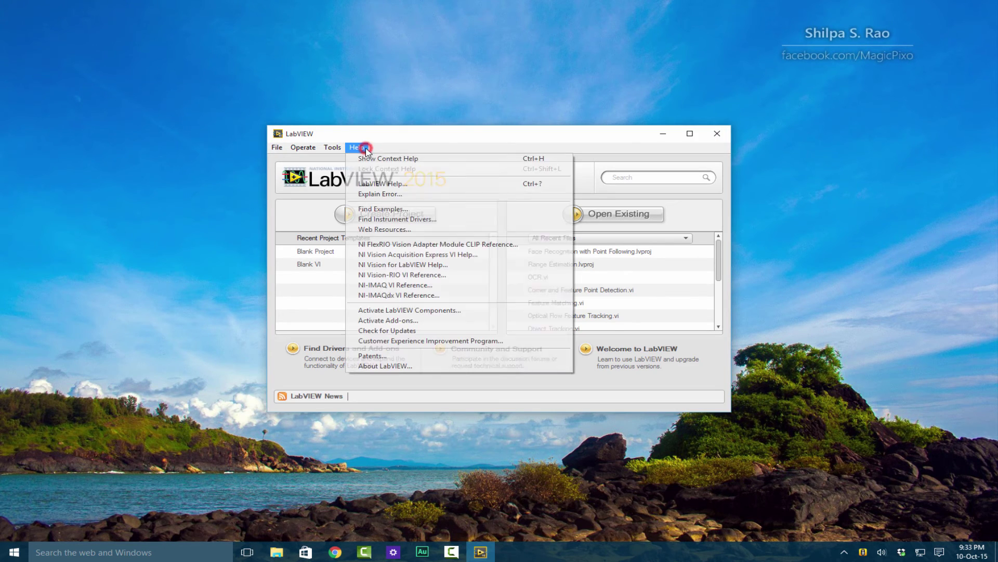
pyautogui.click(375, 209)
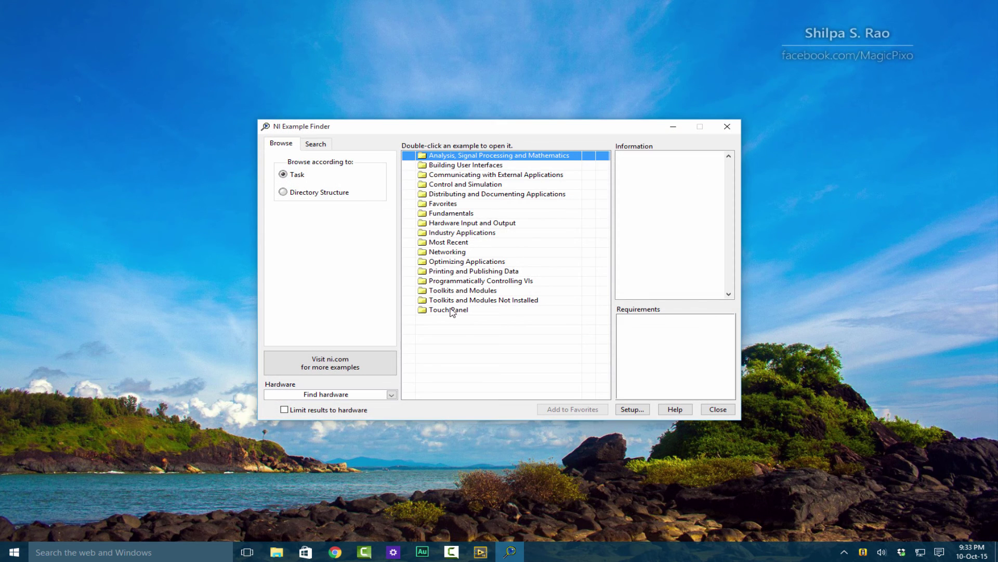
# Search examples for the keyword 'ocr' and open OCR.vi.
pyautogui.click(315, 144)
pyautogui.click(302, 172)
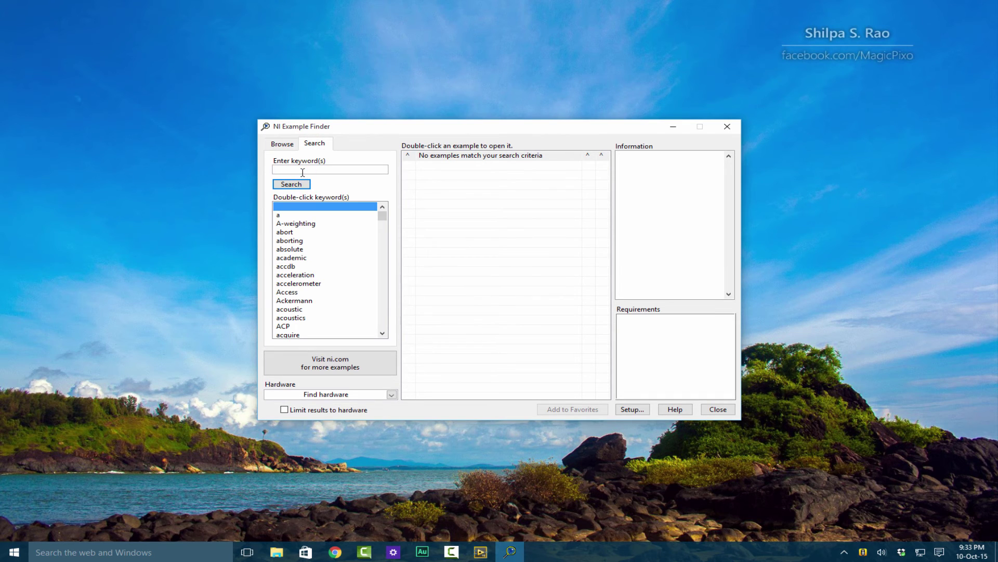
pyautogui.click(302, 172)
pyautogui.write('ocr')
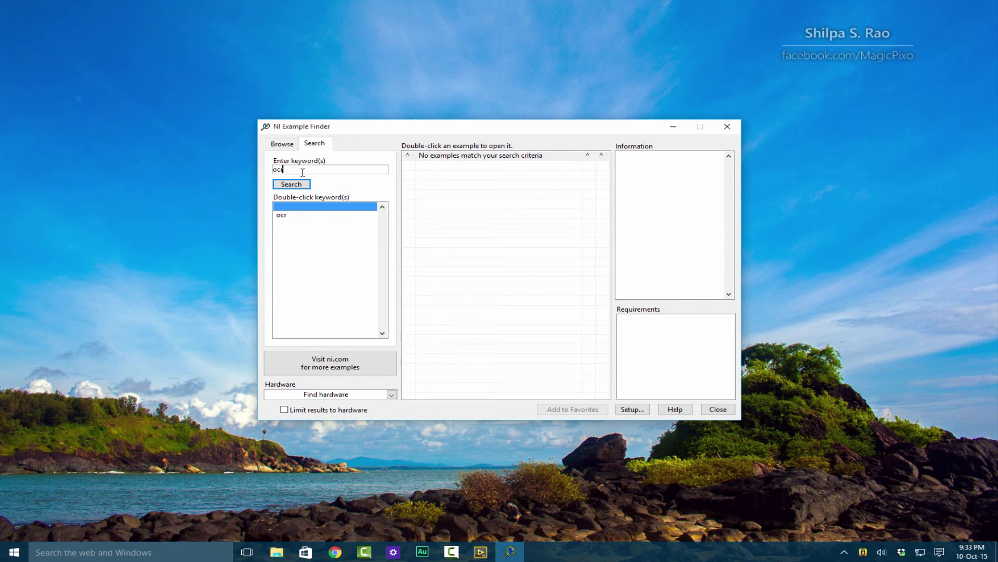
pyautogui.click(291, 184)
pyautogui.click(441, 165)
pyautogui.doubleClick(441, 165)
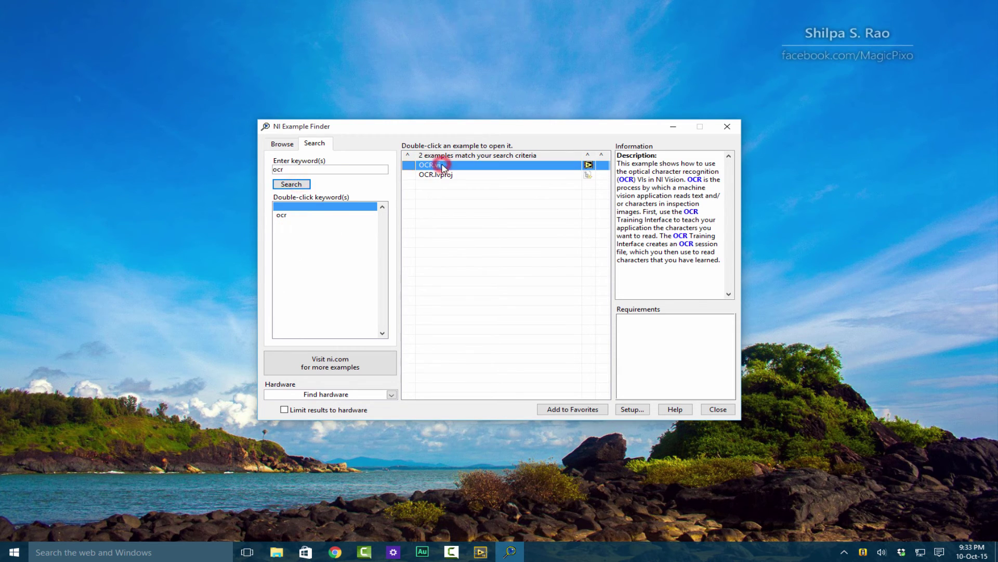
# Move the OCR.vi front panel to screen centre and run the VI.
pyautogui.click(335, 163)
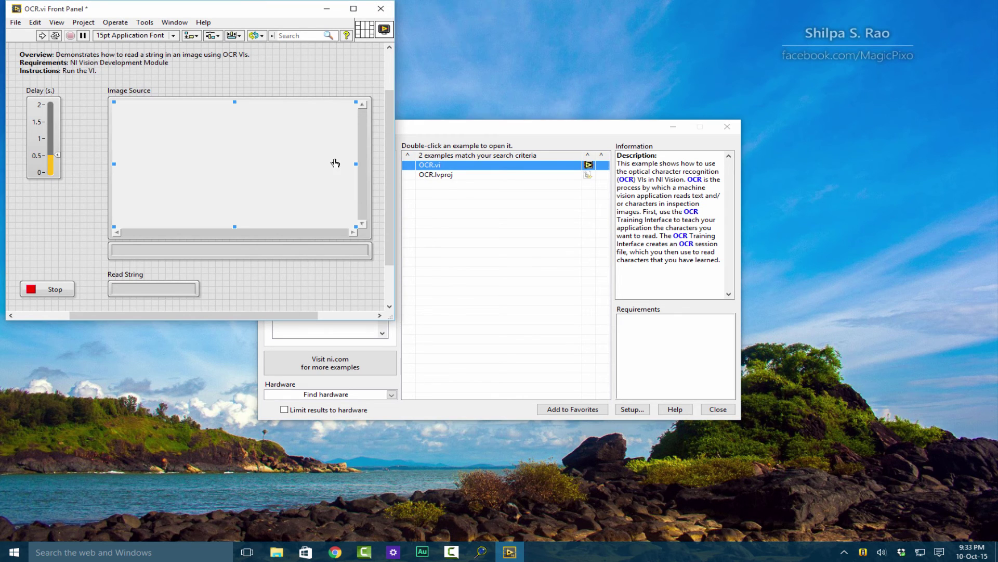
pyautogui.moveTo(276, 9); pyautogui.dragTo(516, 62)
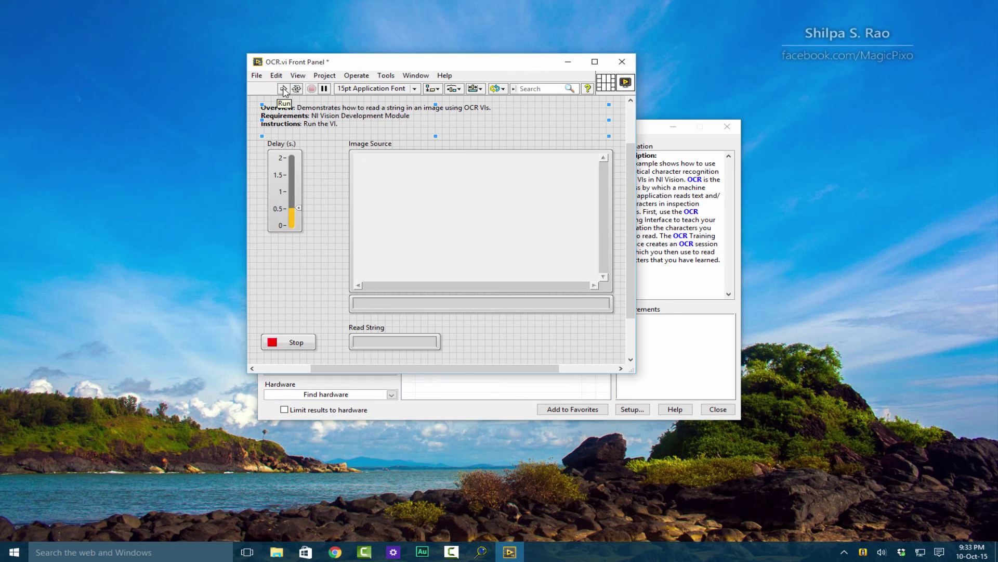
pyautogui.click(284, 89)
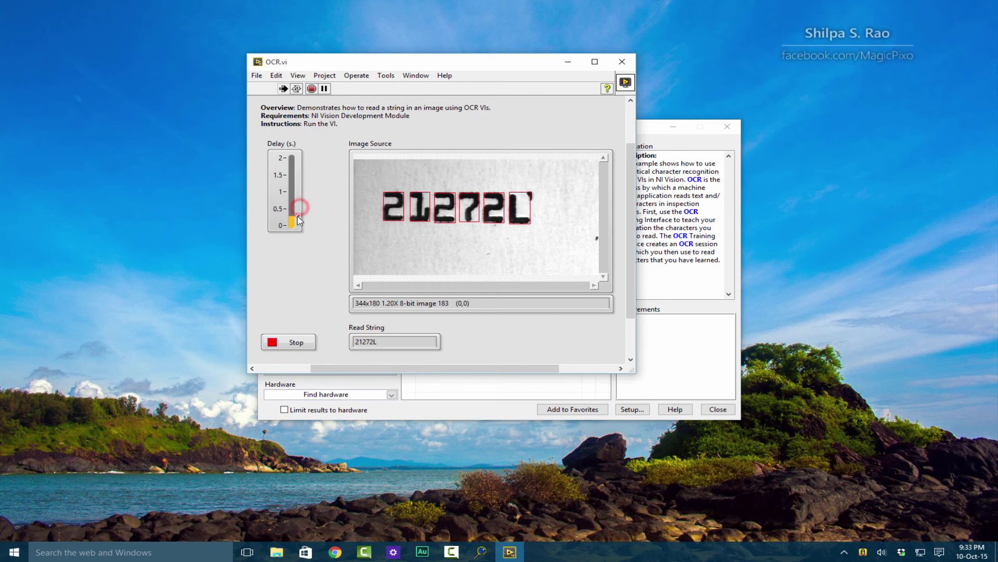
# Lower the Delay slider toward 0 while images are read, then stop the VI.
pyautogui.moveTo(298, 208); pyautogui.dragTo(298, 215)
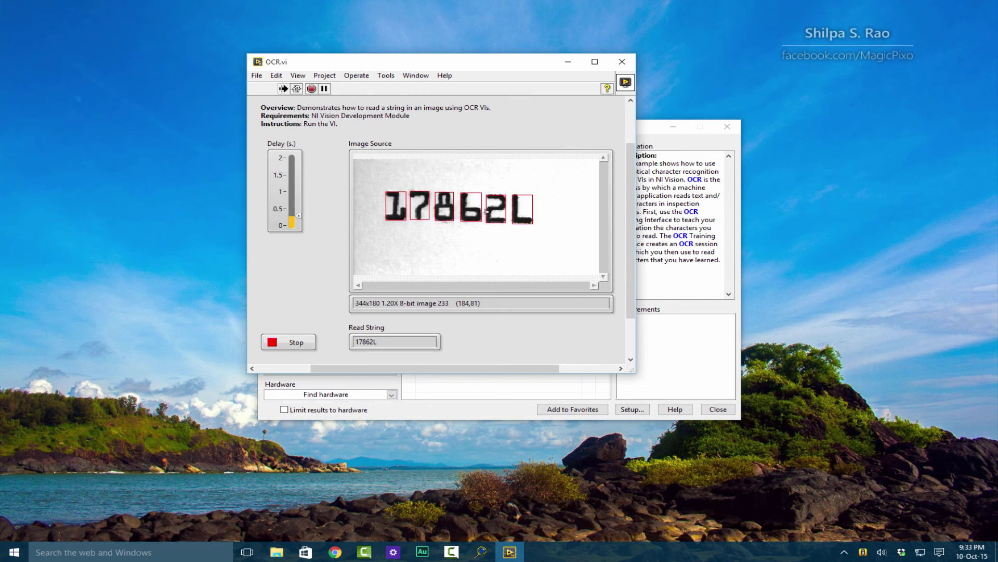
pyautogui.moveTo(299, 215)
pyautogui.mouseDown()
pyautogui.moveTo(300, 225)
pyautogui.moveTo(306, 183)
pyautogui.moveTo(307, 203)
pyautogui.mouseUp()
pyautogui.click(311, 88)
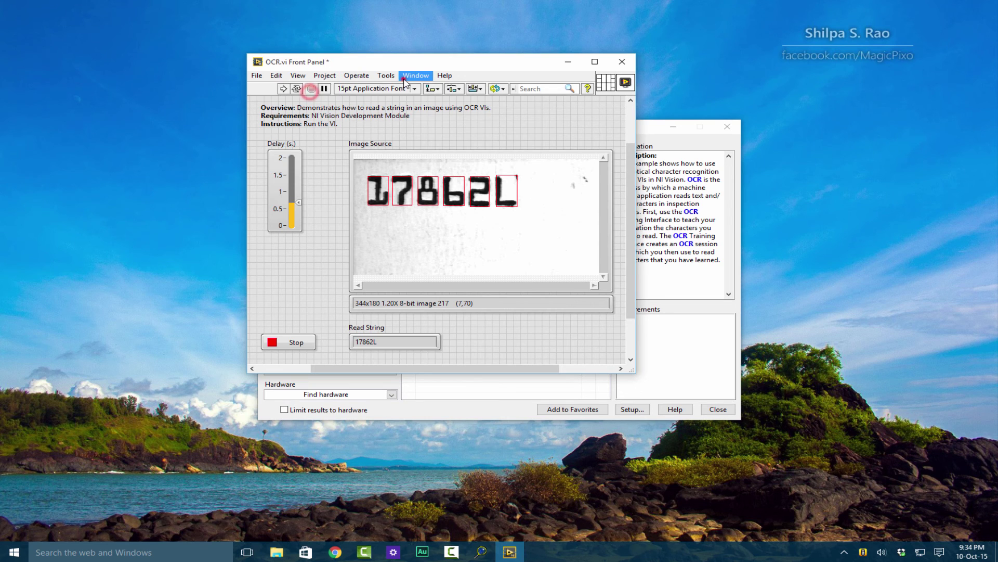
pyautogui.click(415, 75)
pyautogui.click(409, 86)
pyautogui.click(558, 29)
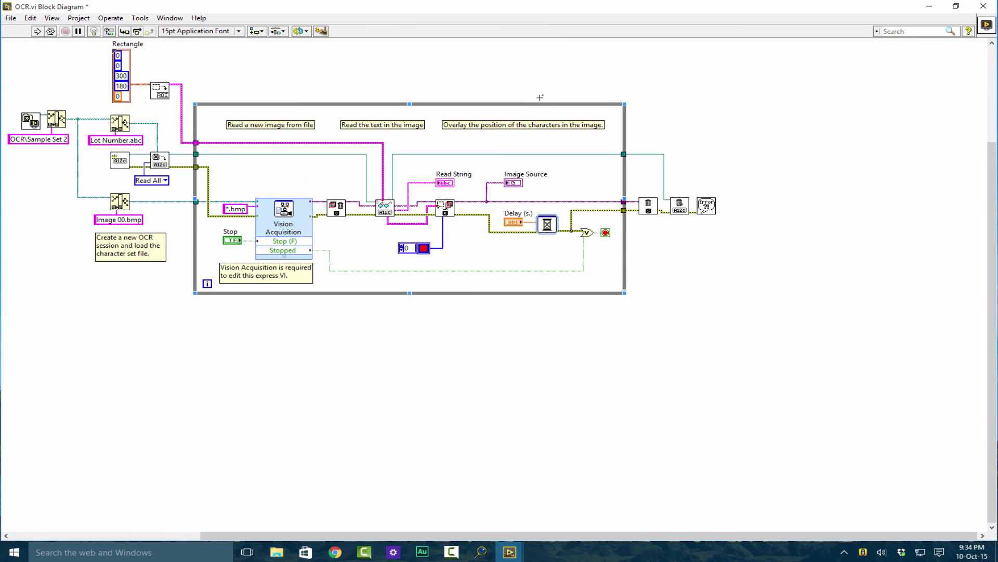
pyautogui.rightClick(67, 281)
pyautogui.click(44, 191)
pyautogui.click(115, 140)
pyautogui.click(266, 276)
pyautogui.click(520, 212)
pyautogui.click(624, 218)
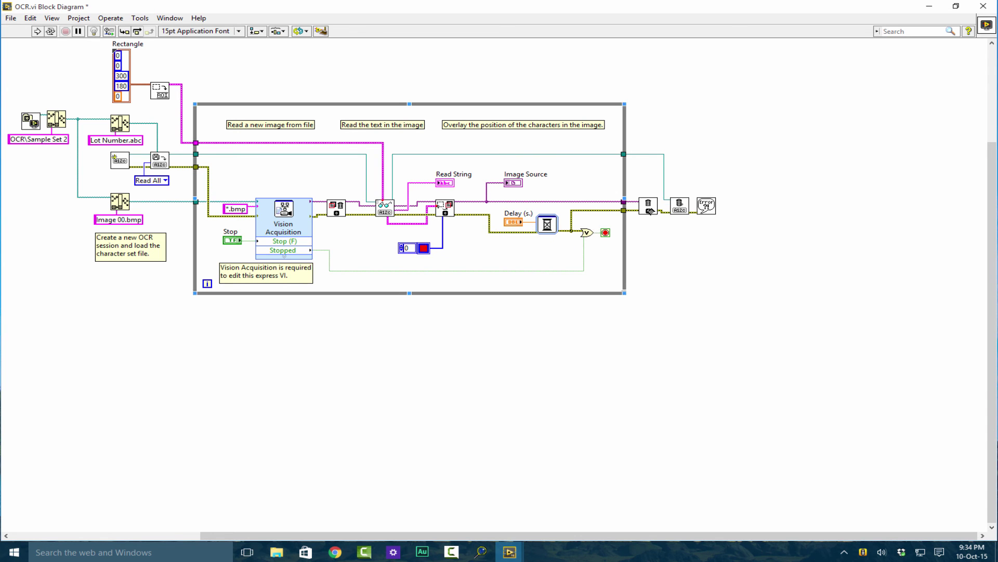